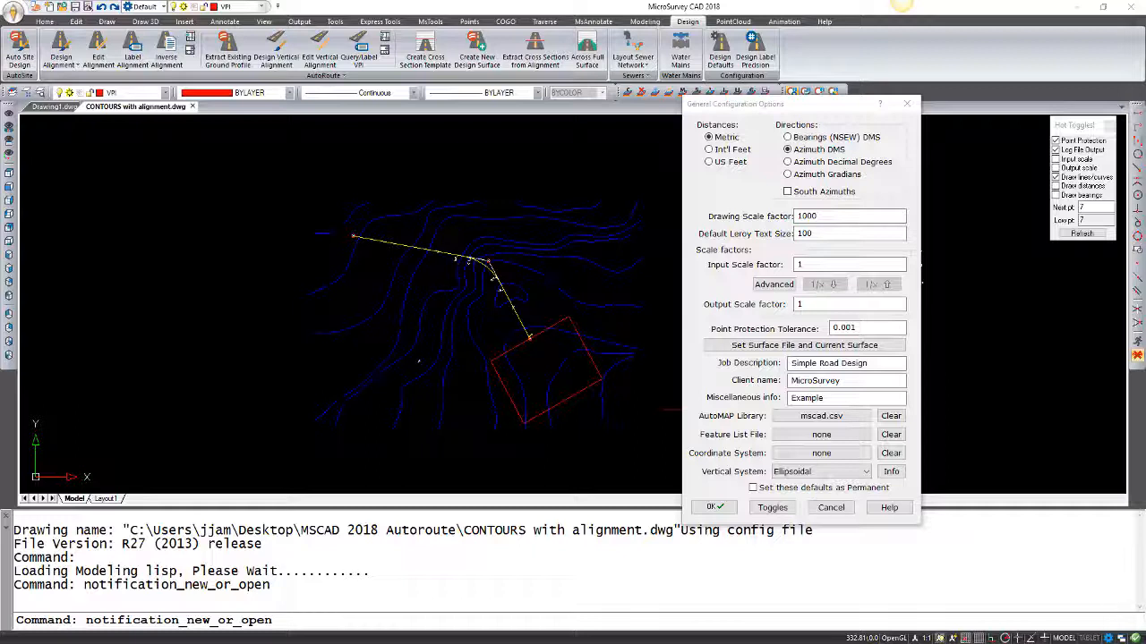
Step: Accept the general configuration options, then start a TIN drawing using the DESIGNANDROAD surface
left_click(713, 507)
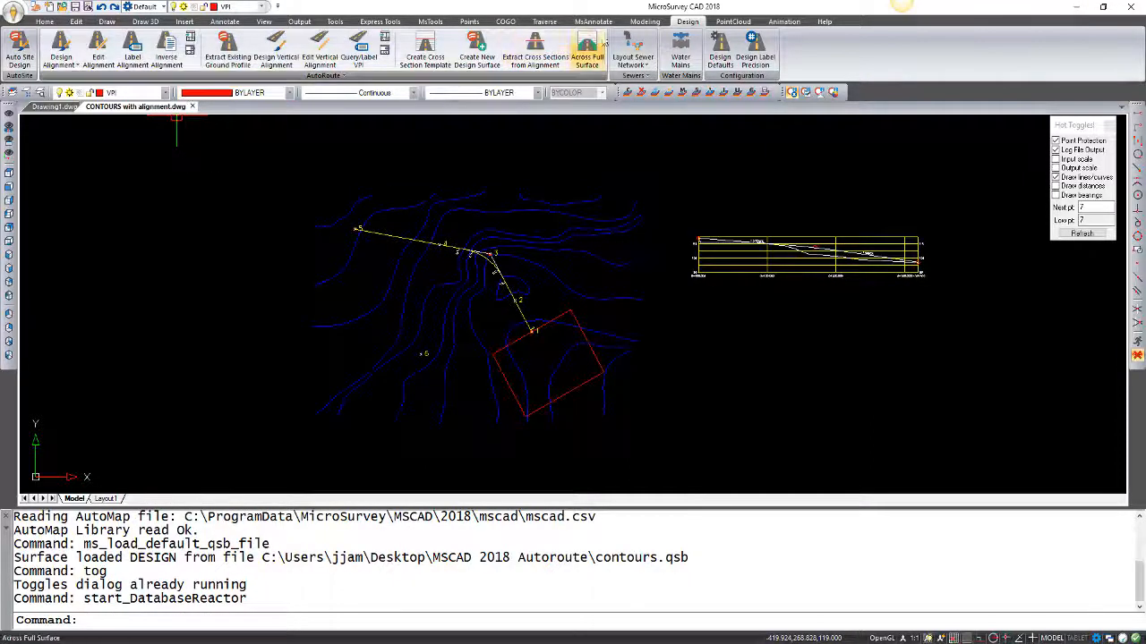
left_click(648, 22)
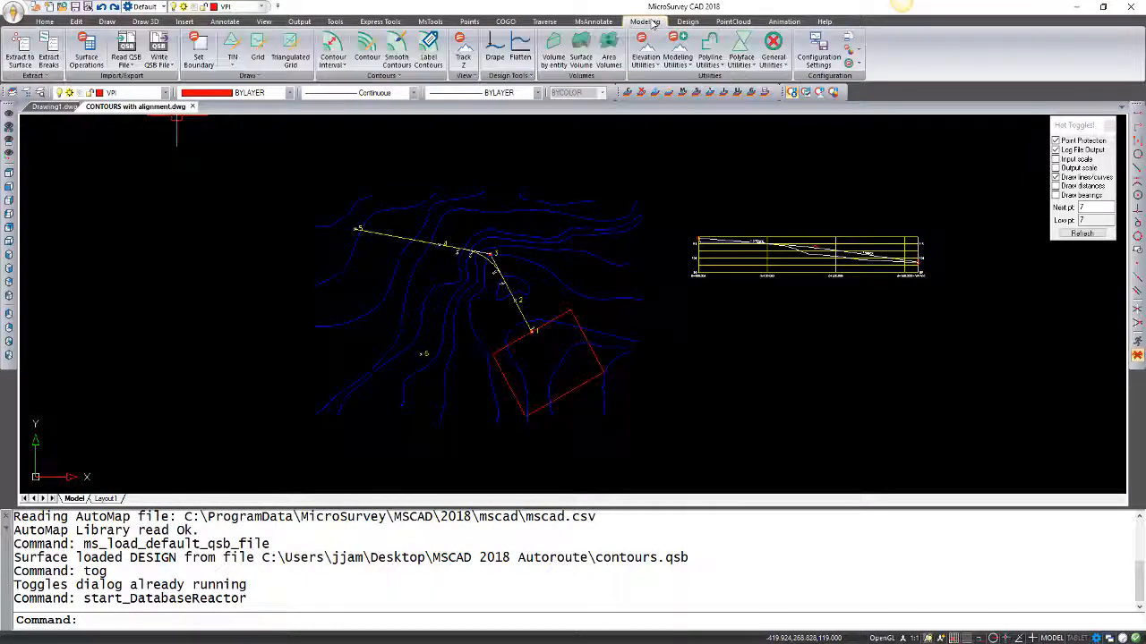
left_click(233, 56)
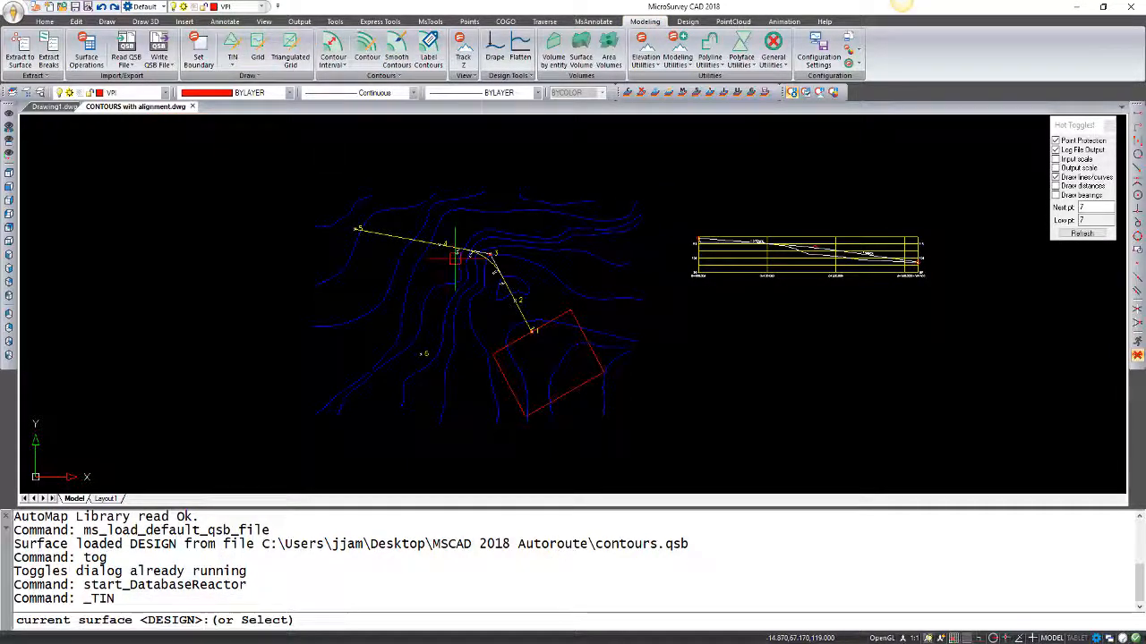
type("s")
key("Return")
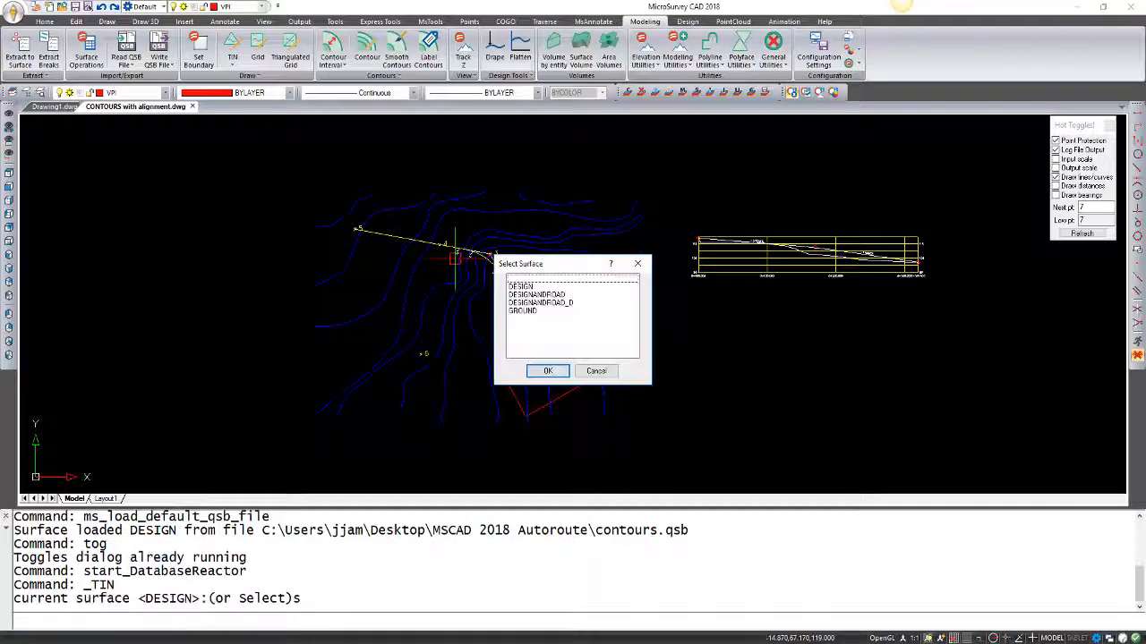
left_click(548, 294)
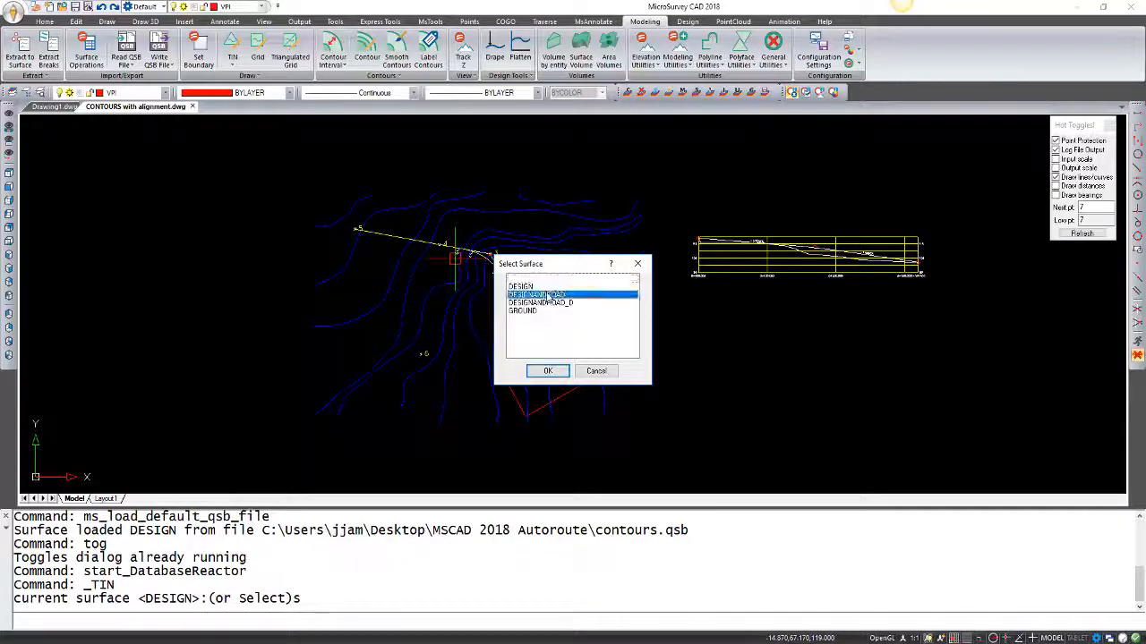
left_click(548, 370)
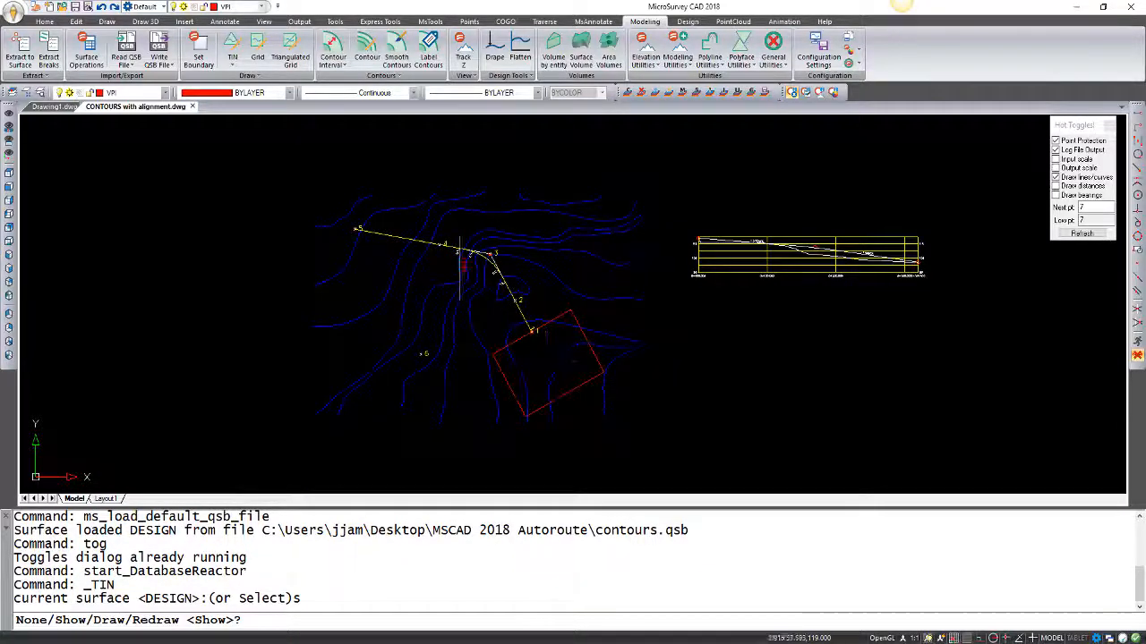
Step: Keep the TIN layer's colour at index 7 and make TIN the current layer
left_click(166, 93)
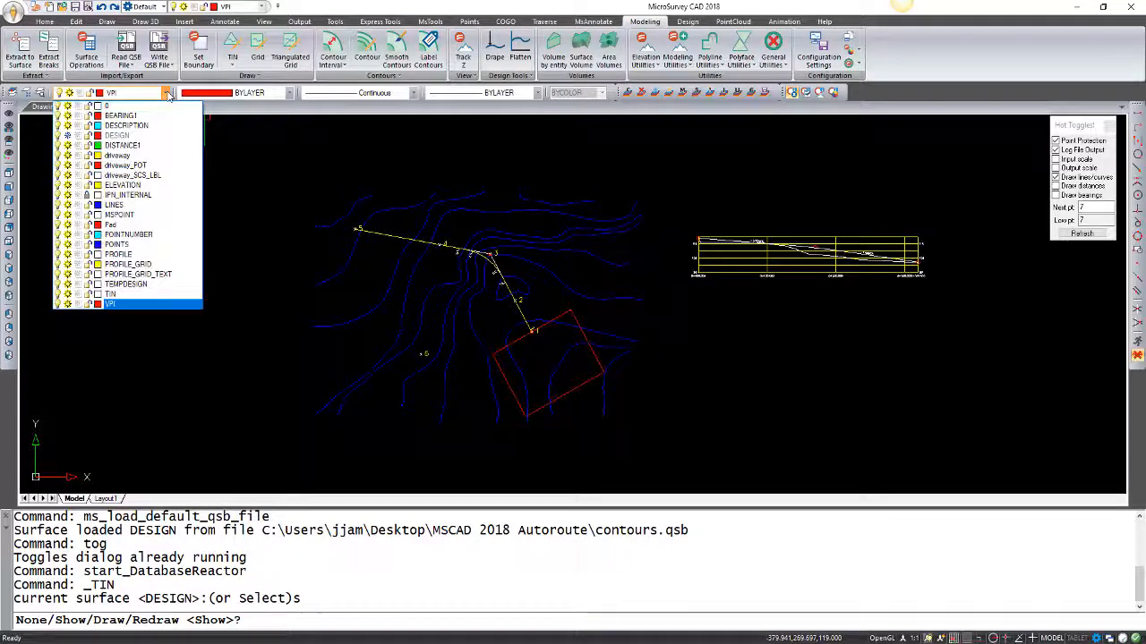
left_click(99, 294)
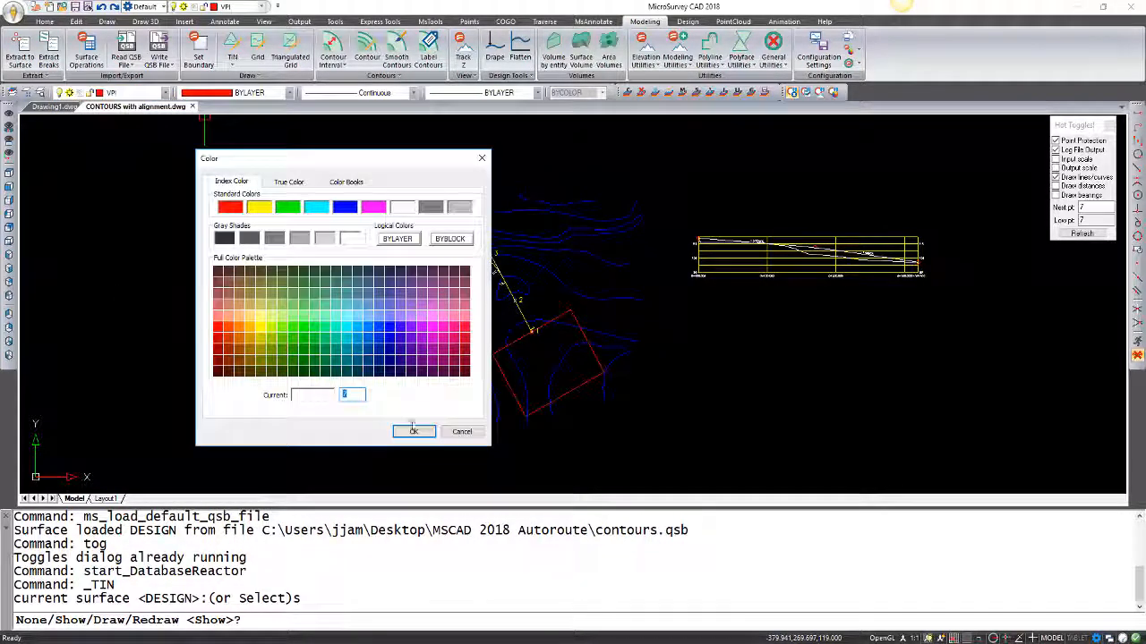
left_click(413, 432)
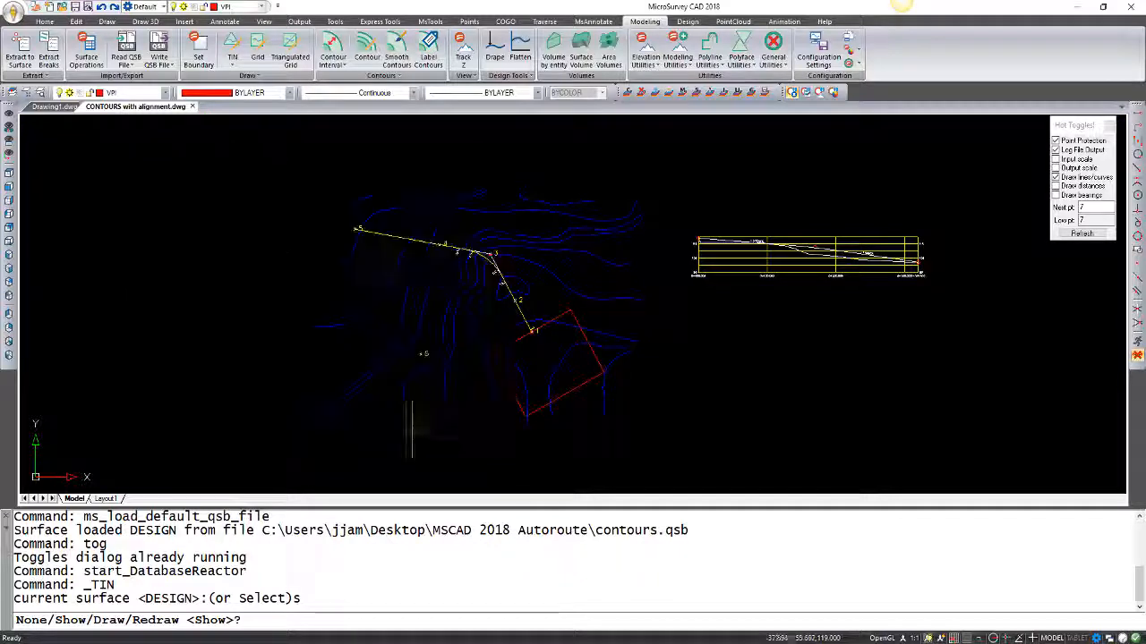
left_click(166, 93)
left_click(110, 294)
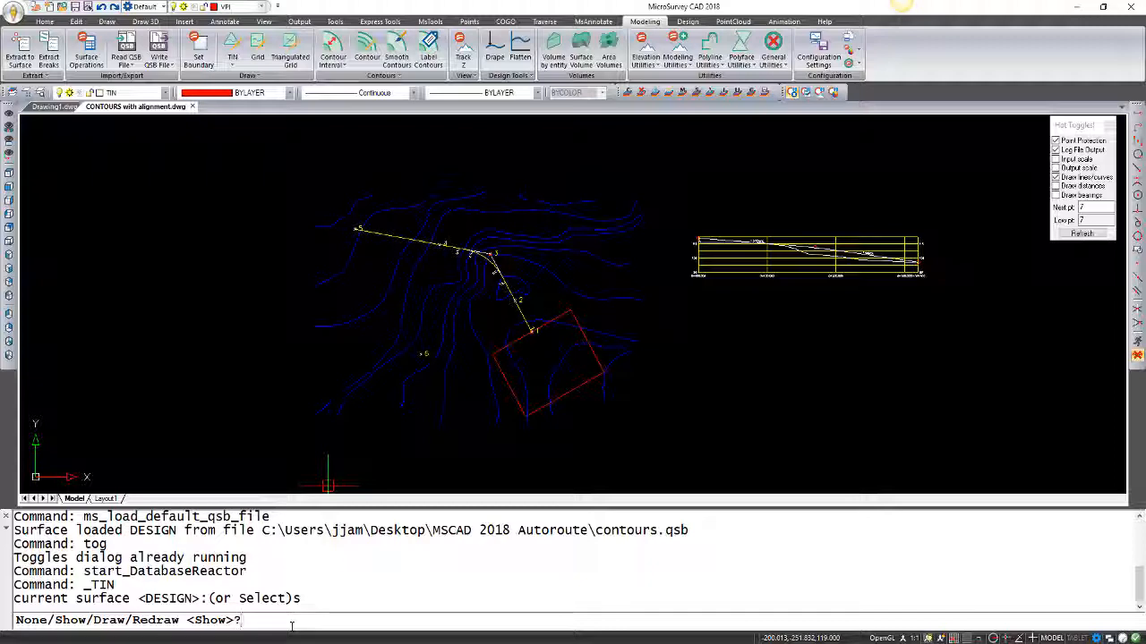
Step: Draw the surface's TIN as a polyface, accepting the default edge invisibility
key("Return")
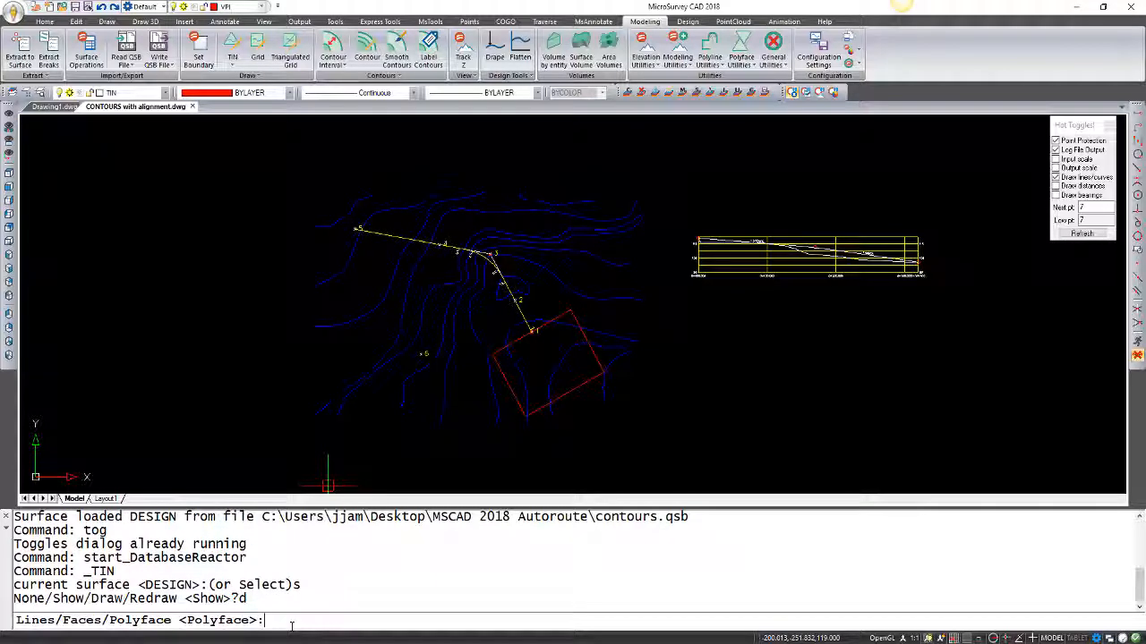
key("Return")
key("Return")
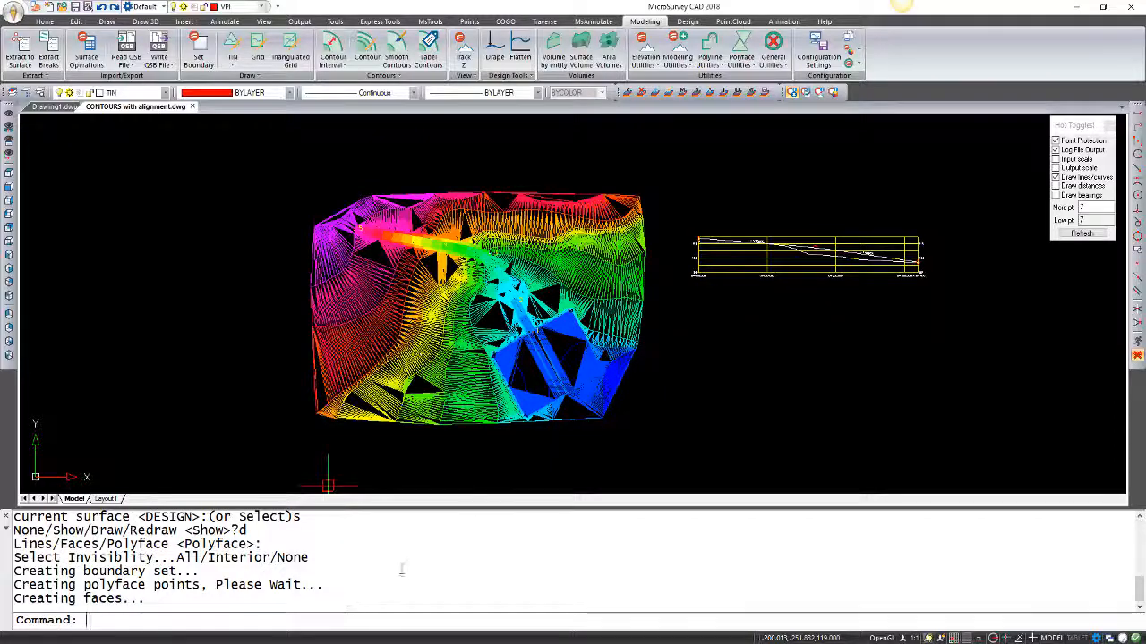
Step: Isolate the layers of the polyface surface and the contour lines by picking both near the pad
middle_click_drag(509, 398, 502, 407)
scroll(551, 392, "up", 5)
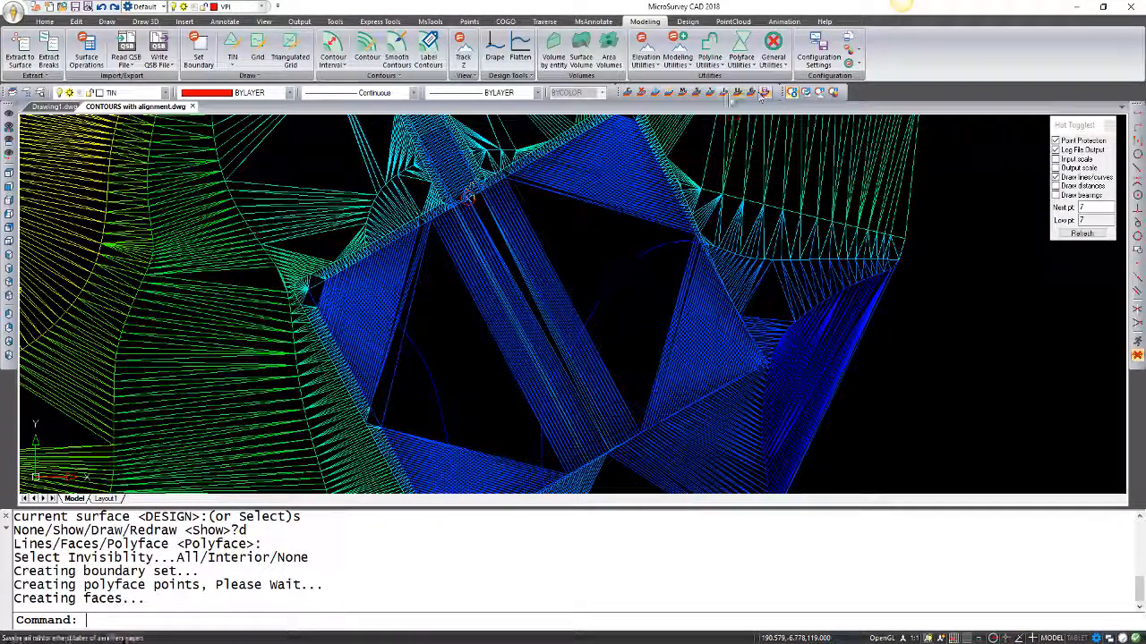
left_click(726, 92)
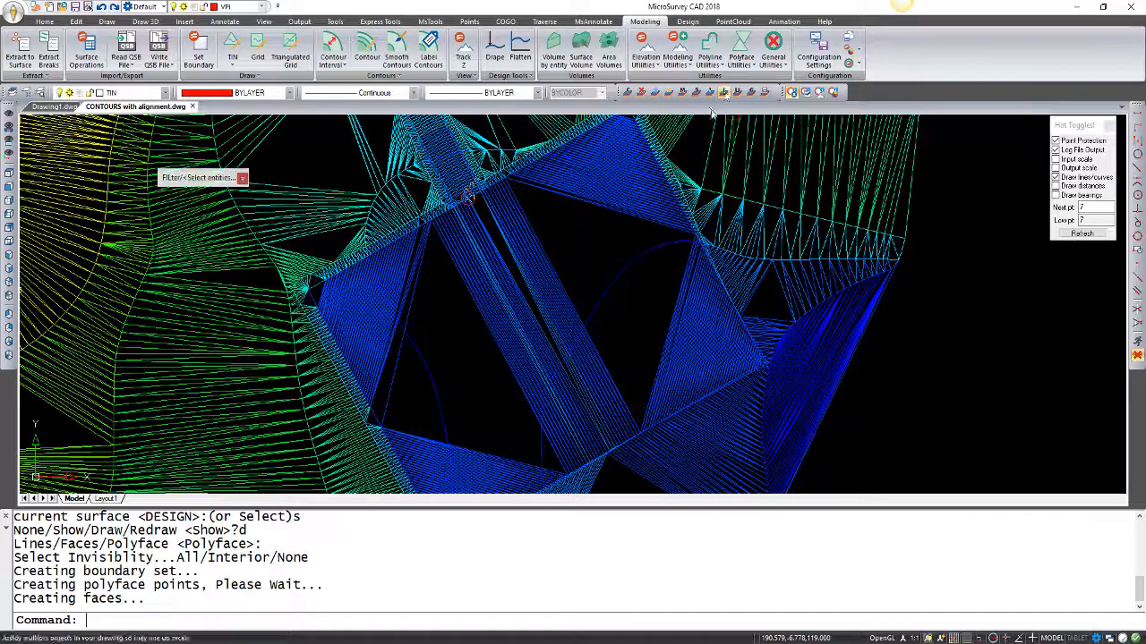
left_click(610, 209)
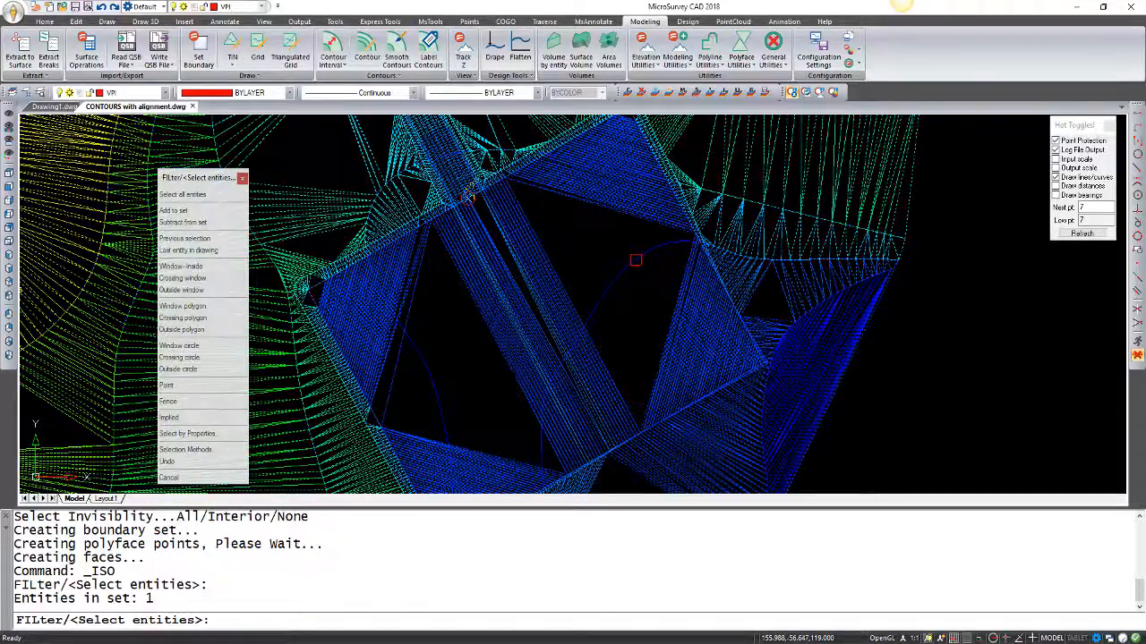
left_click(636, 259)
scroll(621, 241, "down", 2)
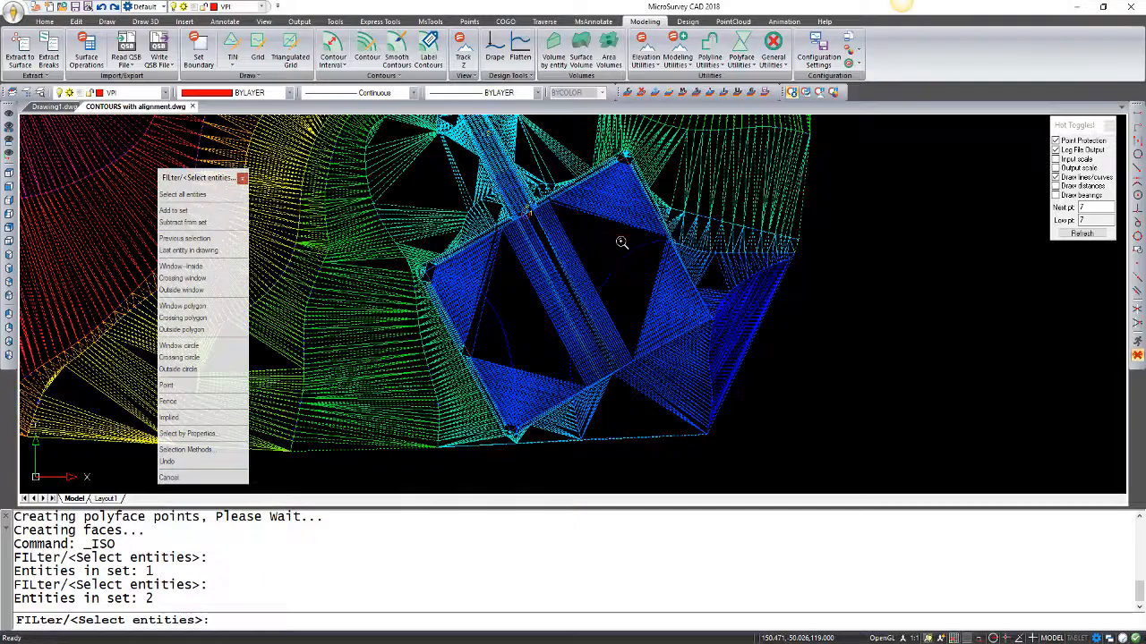
scroll(581, 209, "up", 3)
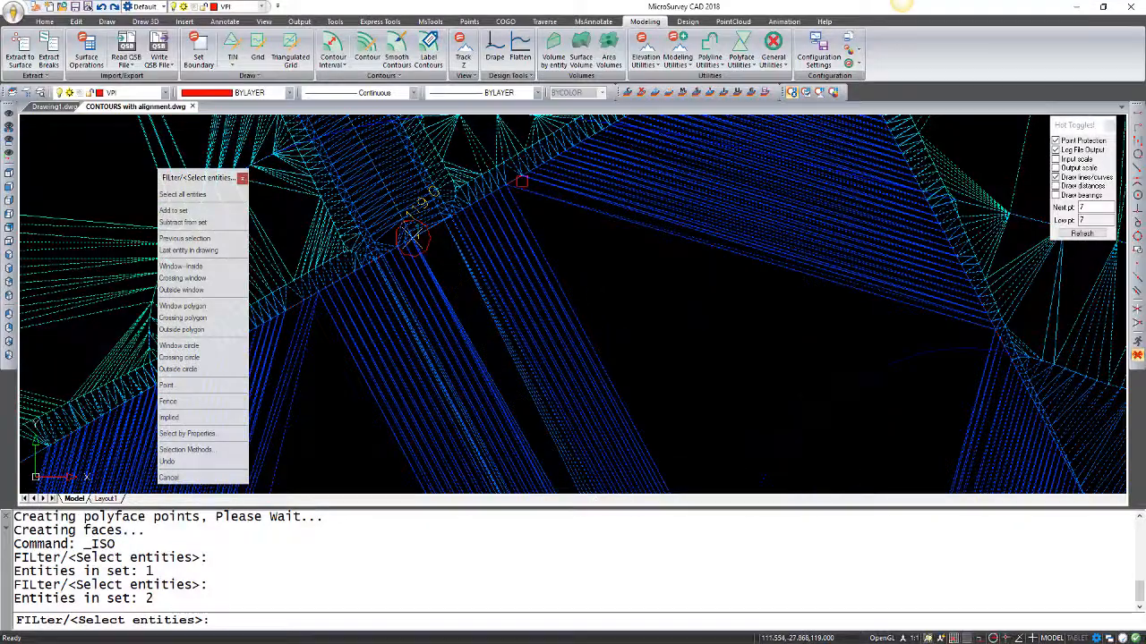
scroll(409, 235, "up", 4)
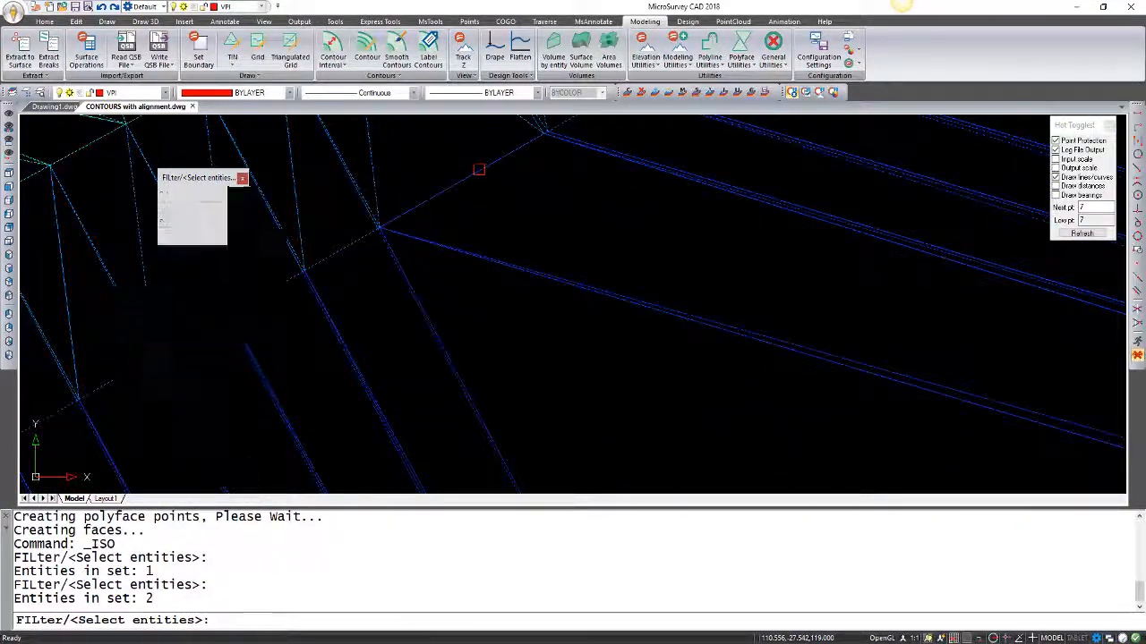
left_click(479, 170)
scroll(537, 182, "down", 3)
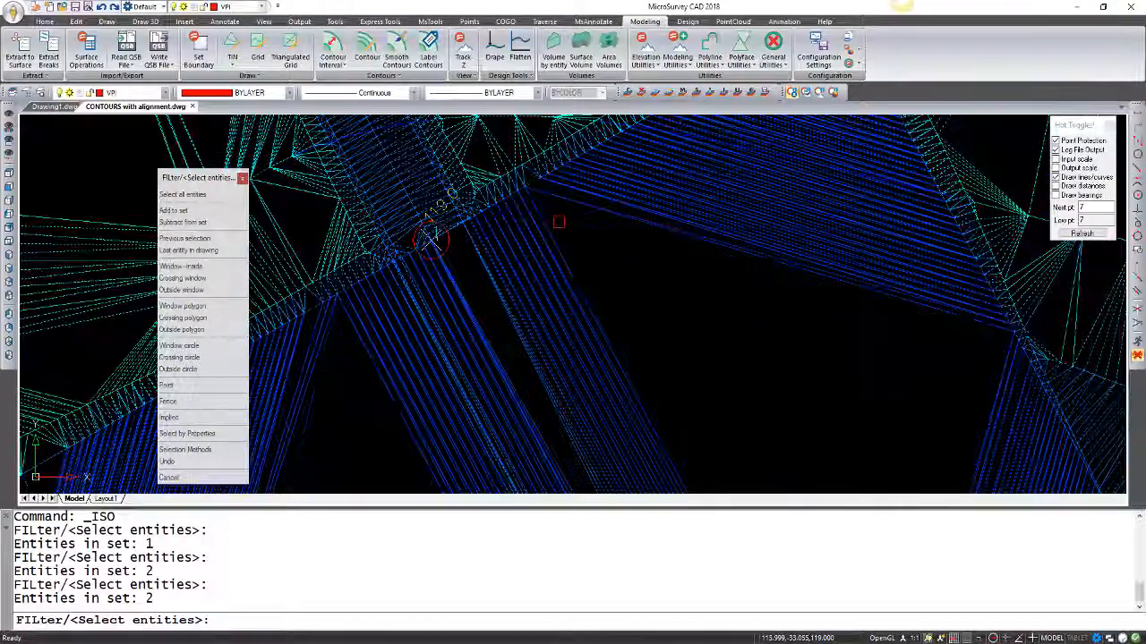
scroll(565, 237, "down", 3)
key("Escape")
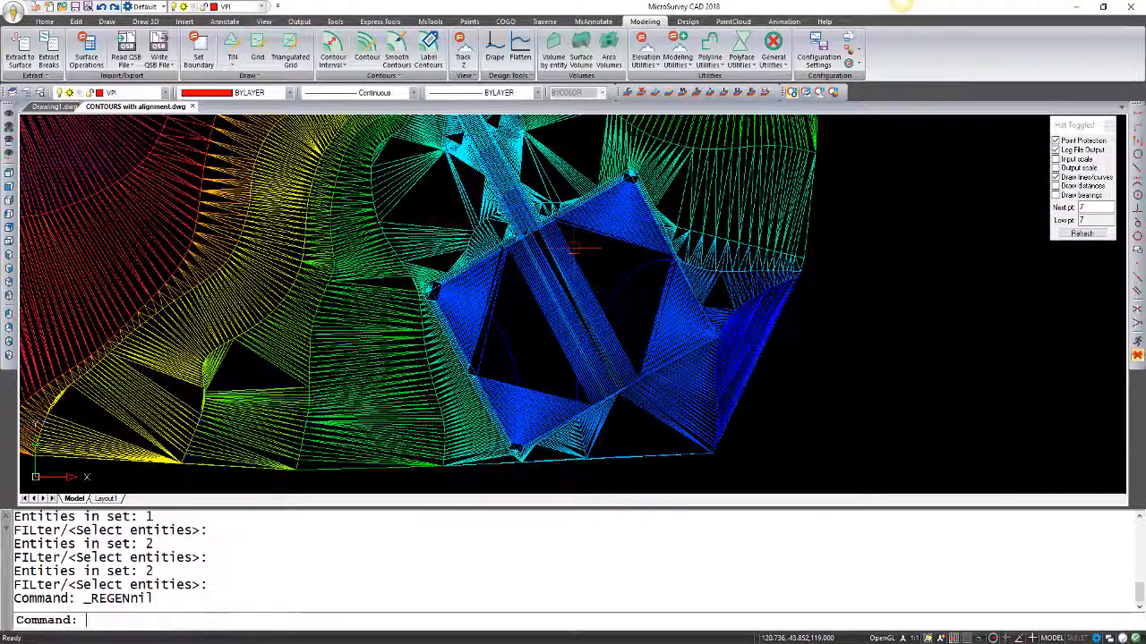
Step: Show the isolated surface as a shaded 3D model with the Realistic visual style
scroll(565, 267, "down", 5)
scroll(566, 266, "down", 2)
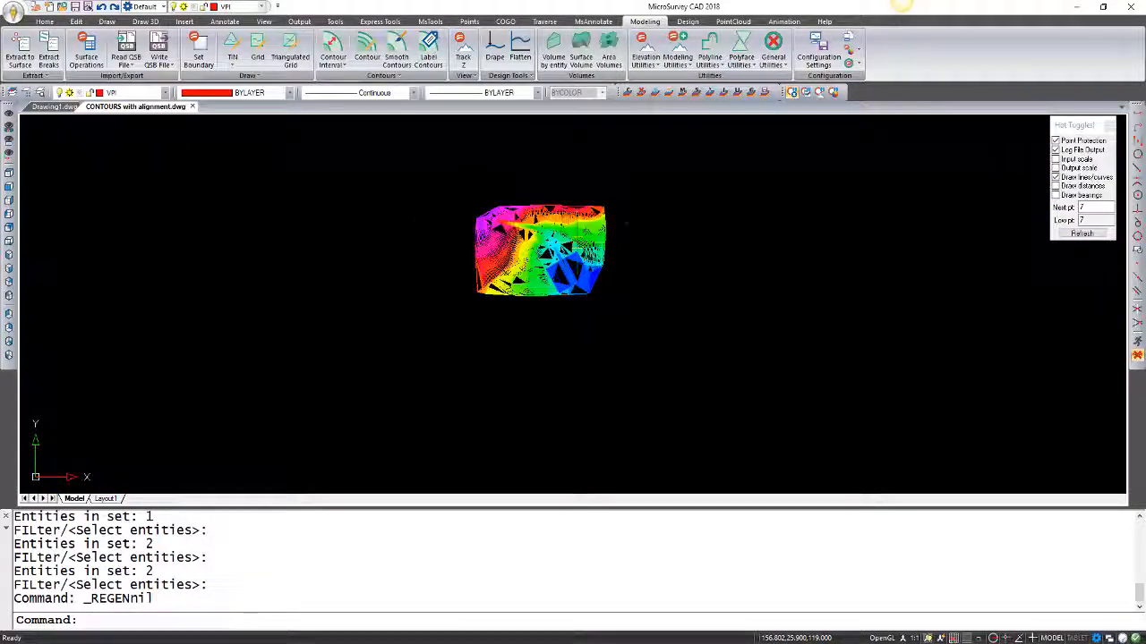
middle_click_drag(580, 246, 579, 258)
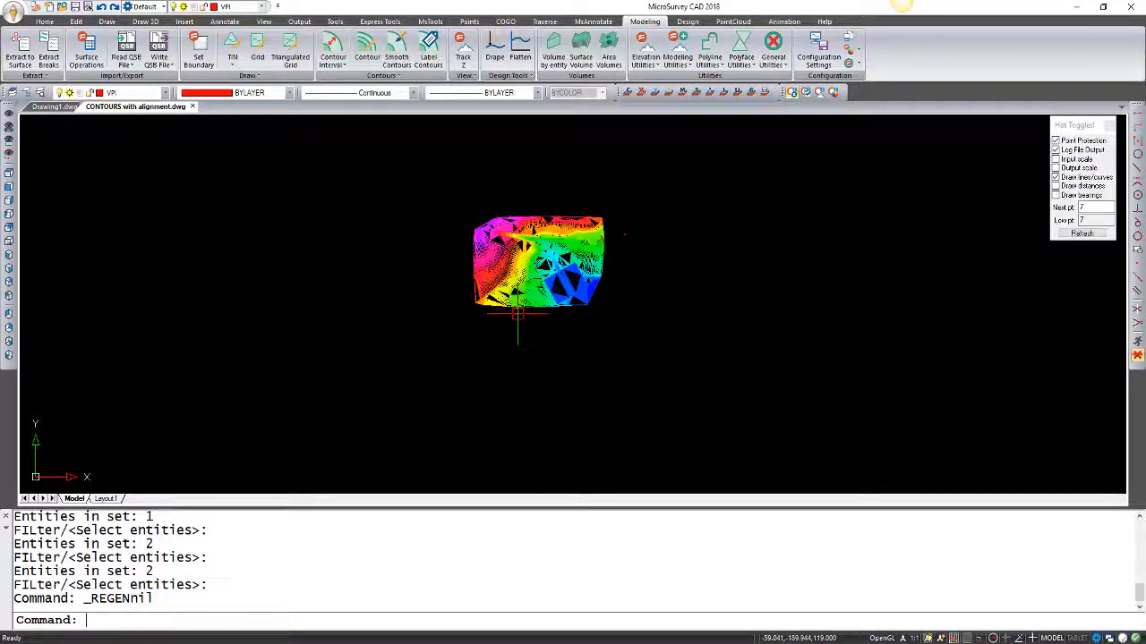
middle_click_drag(522, 297, 540, 245, "shift")
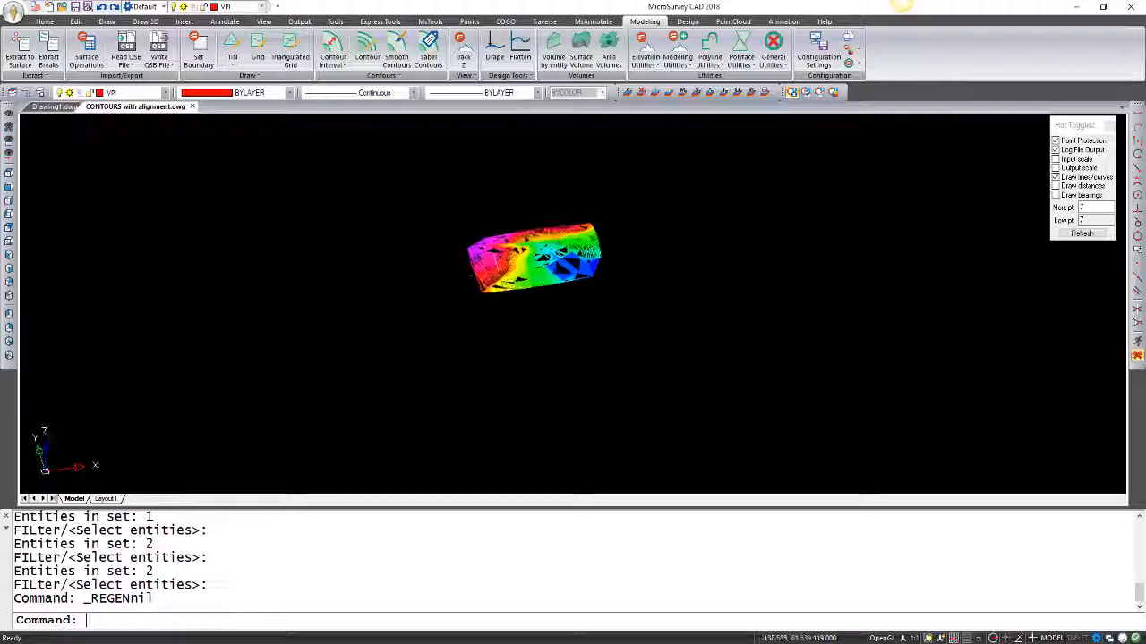
scroll(501, 266, "up", 6)
middle_click_drag(482, 312, 539, 281, "shift")
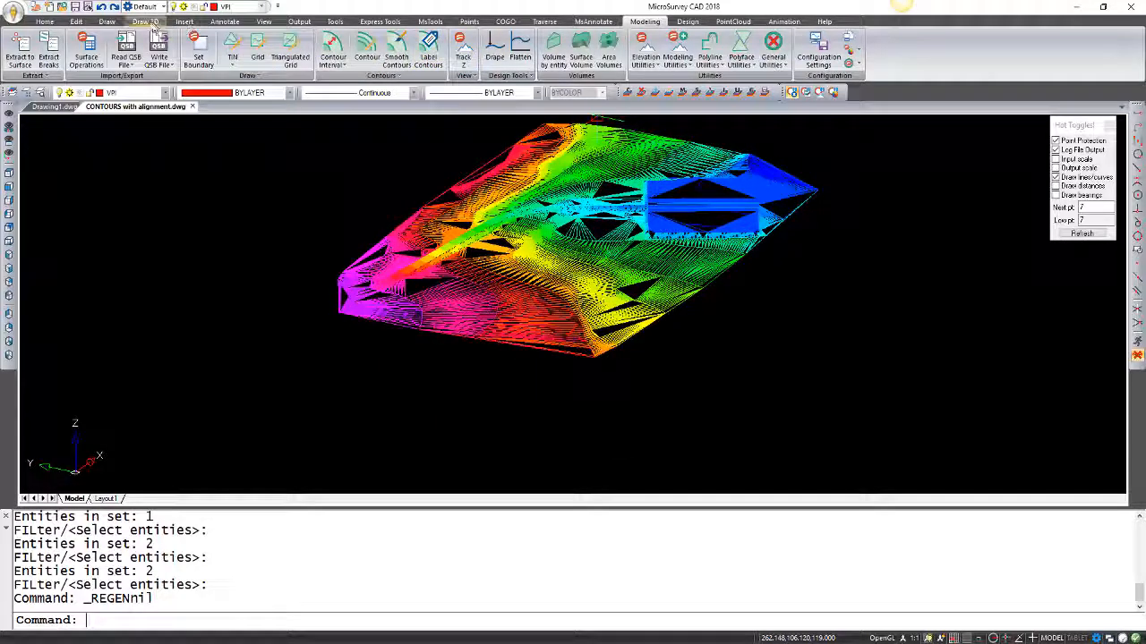
left_click(264, 21)
left_click(484, 63)
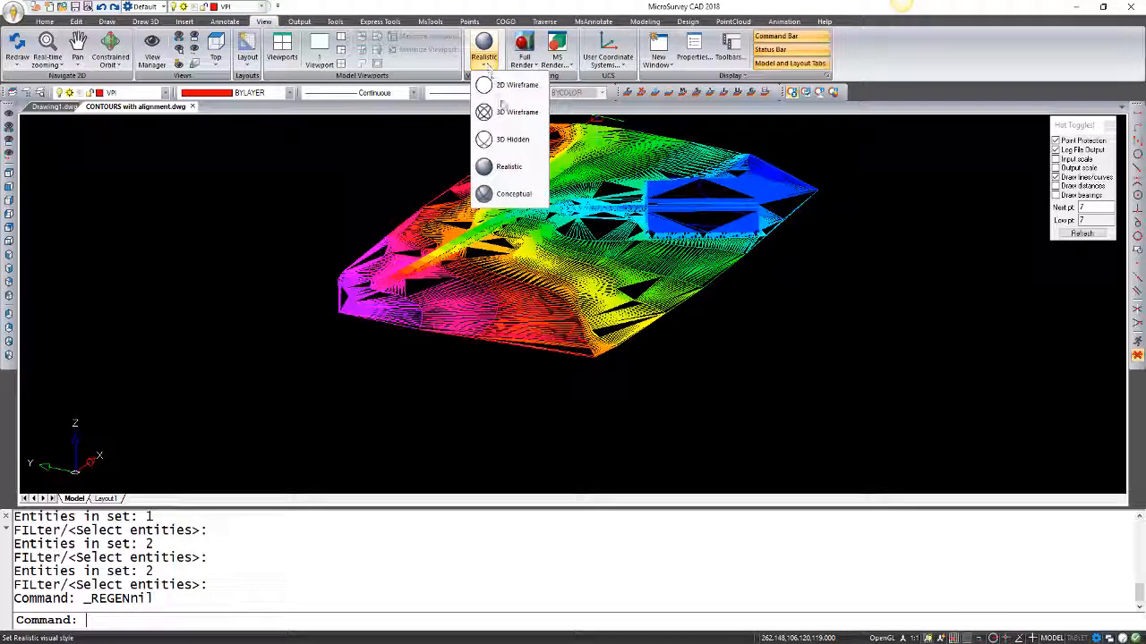
left_click(502, 168)
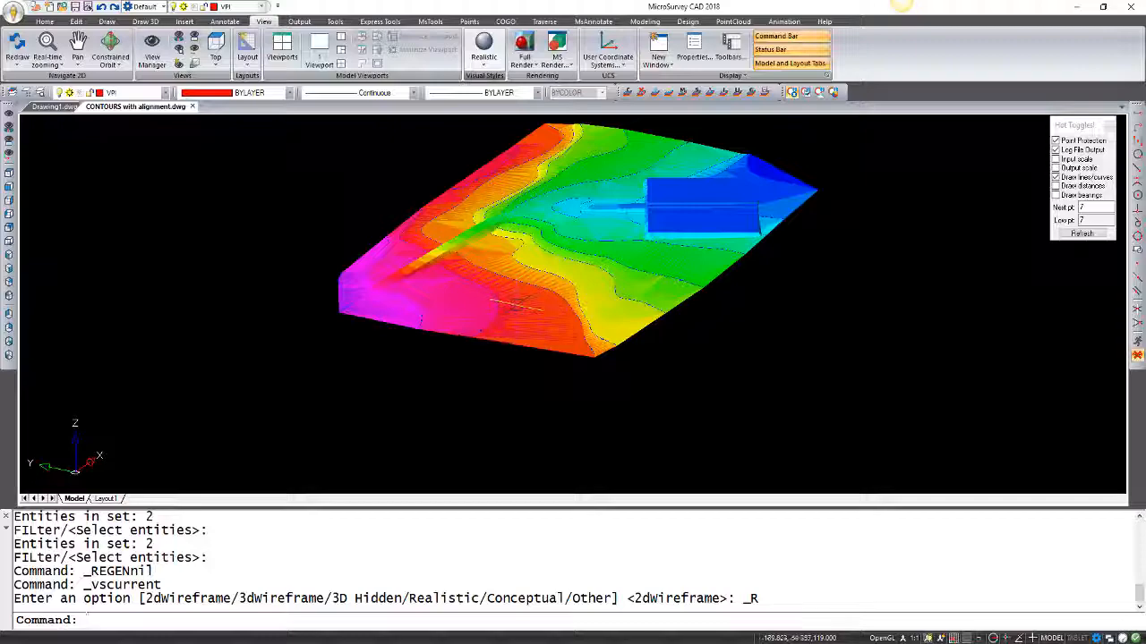
middle_click_drag(515, 303, 487, 282, "shift")
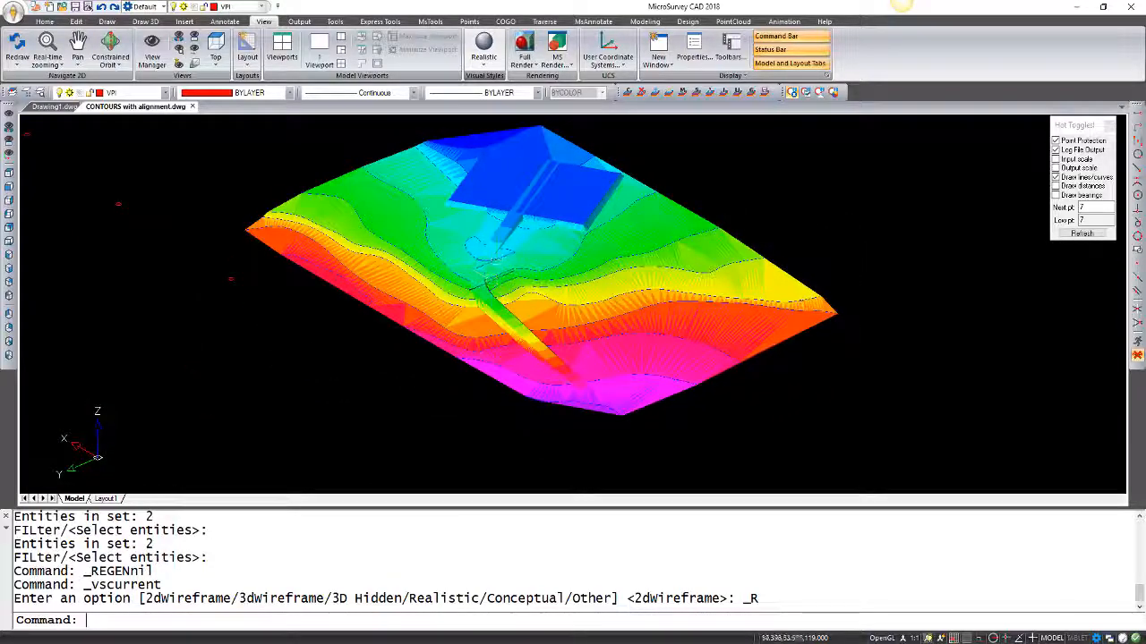
Step: Open the surface in the MS Render 3D Viewer and turn on the rotation sphere with its axes
left_click(570, 69)
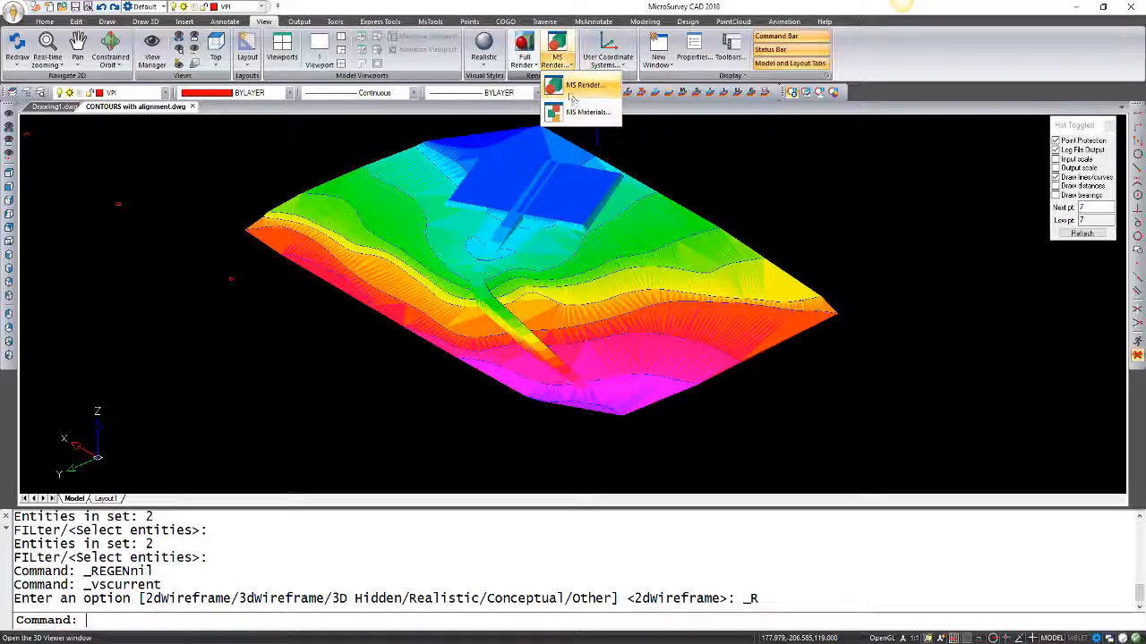
left_click(573, 86)
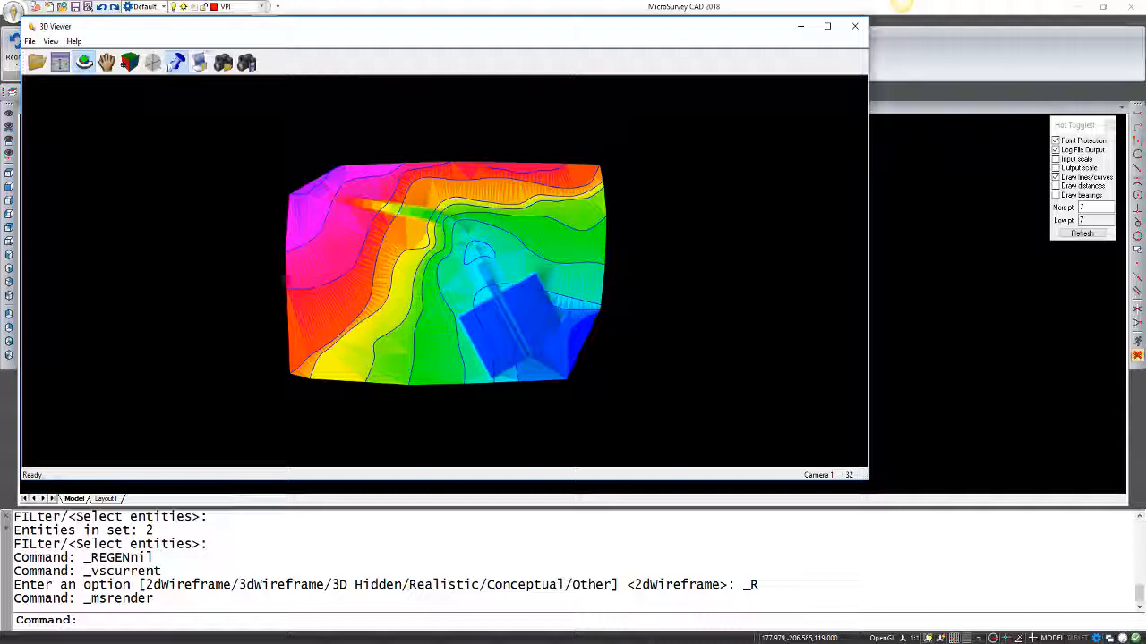
left_click(154, 63)
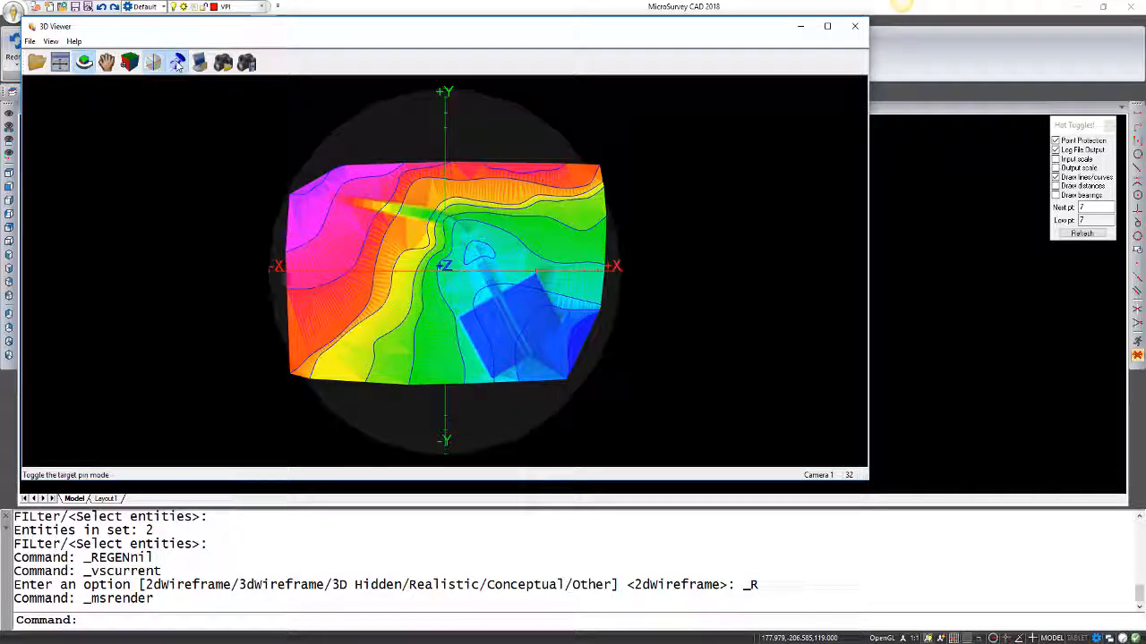
Step: Examine the driveway and the building pad on the rendered surface from several angles in the 3D Viewer
left_click_drag(466, 259, 463, 292)
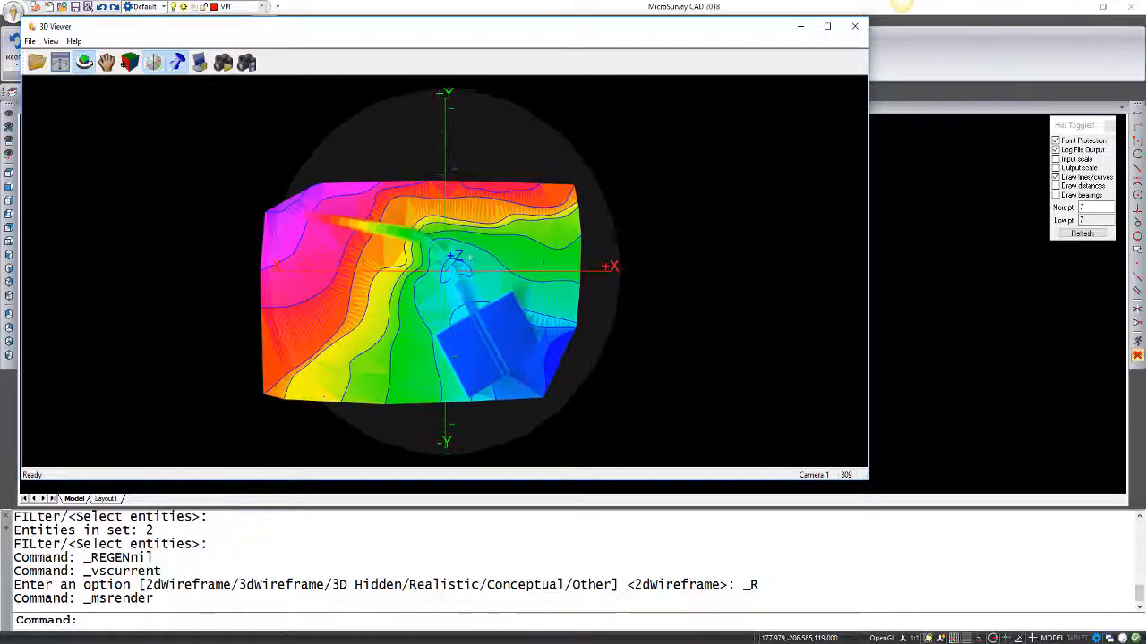
right_click_drag(445, 250, 448, 356)
left_click_drag(453, 357, 454, 294)
left_click_drag(460, 403, 573, 371)
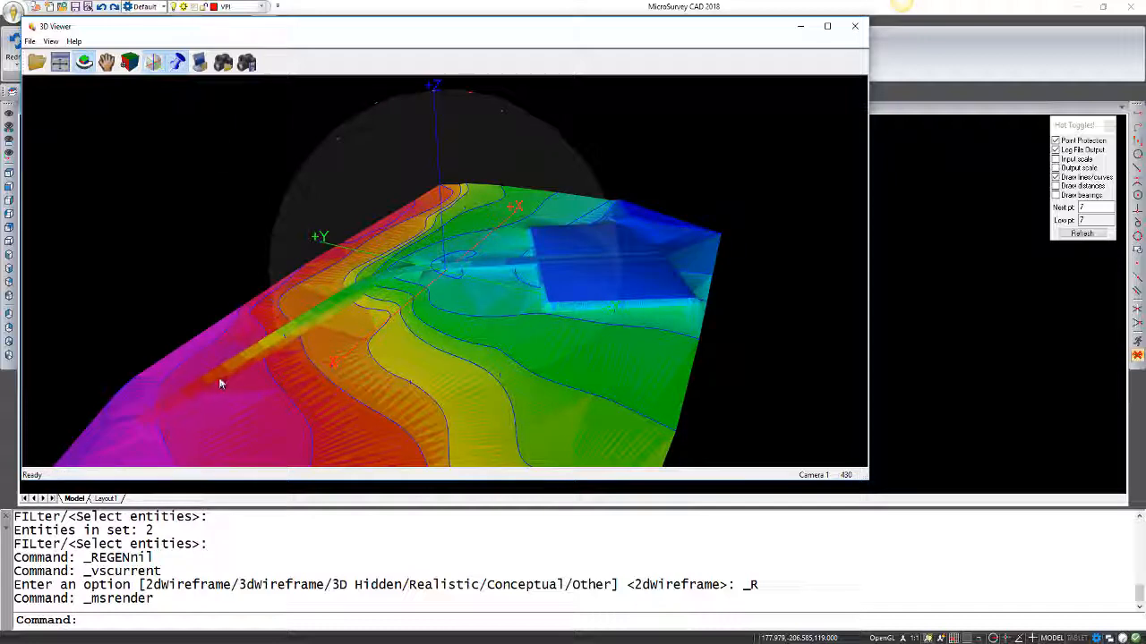
left_click_drag(219, 377, 417, 430)
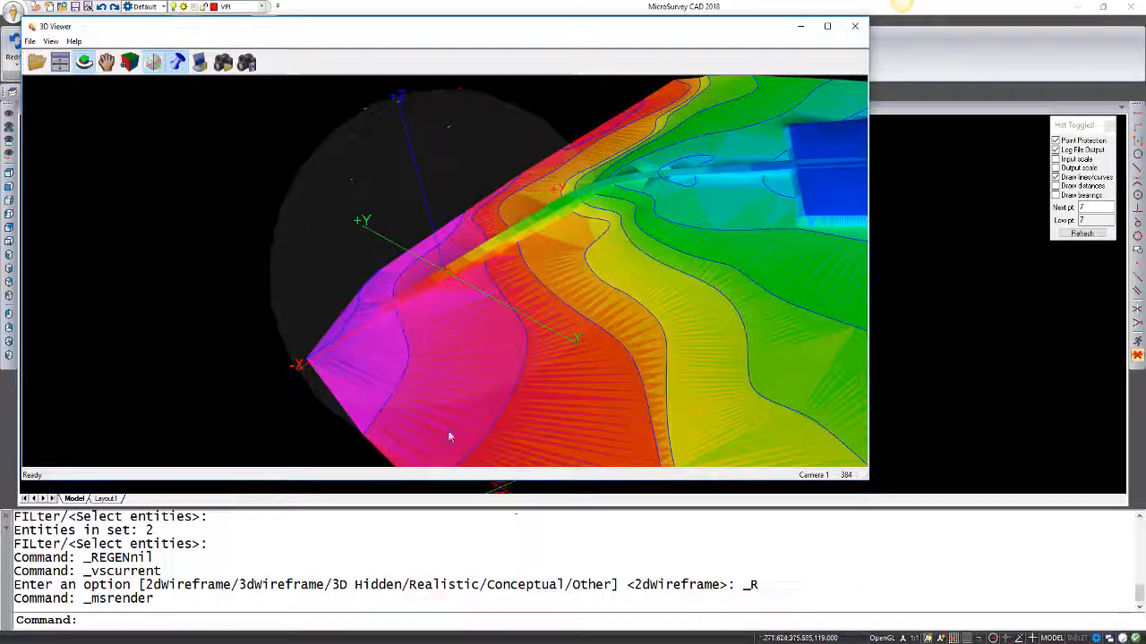
left_click_drag(447, 430, 314, 274)
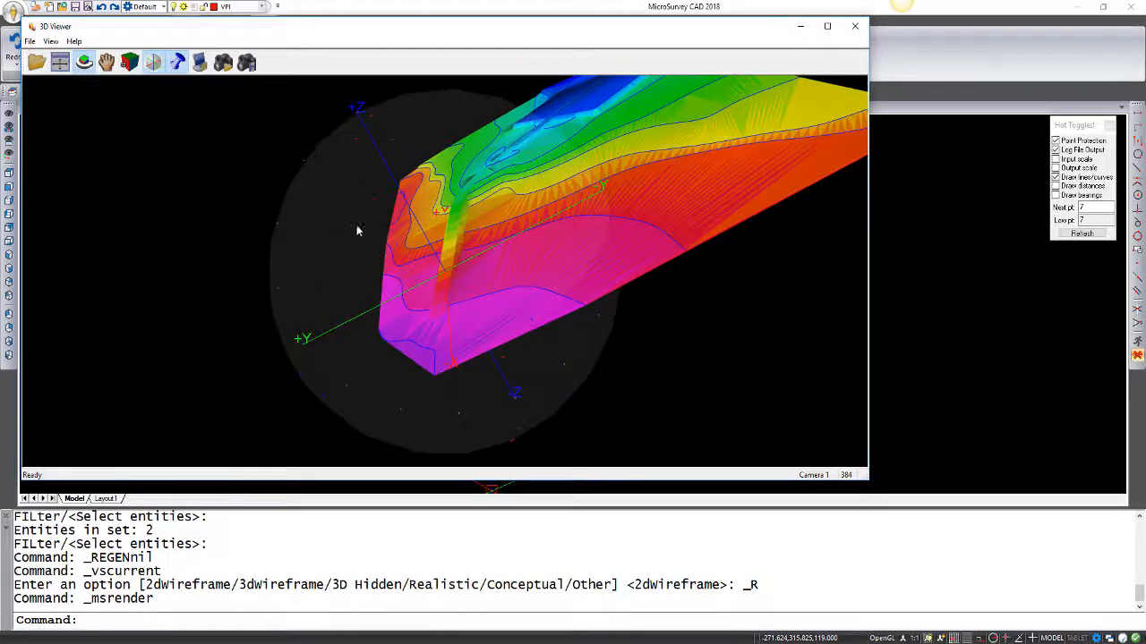
left_click_drag(358, 230, 504, 242)
mouse_move(417, 341)
left_mouse_down()
mouse_move(440, 307)
mouse_move(435, 220)
mouse_move(404, 335)
left_mouse_up()
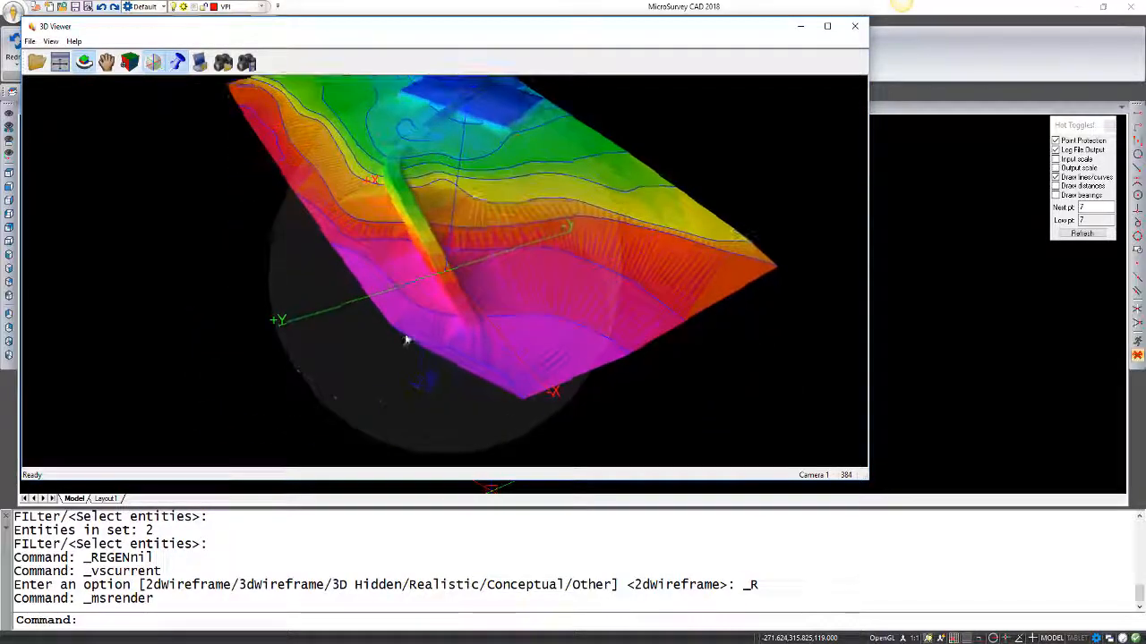
Step: Close the 3D Viewer and restore the layers hidden by the isolation
left_click(862, 26)
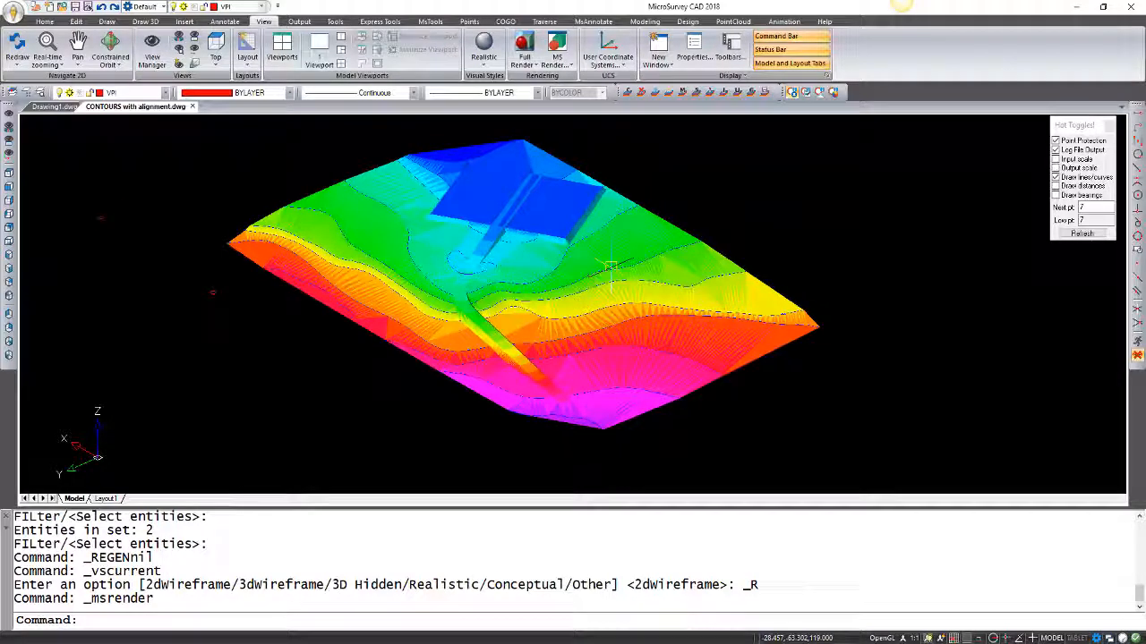
left_click(739, 93)
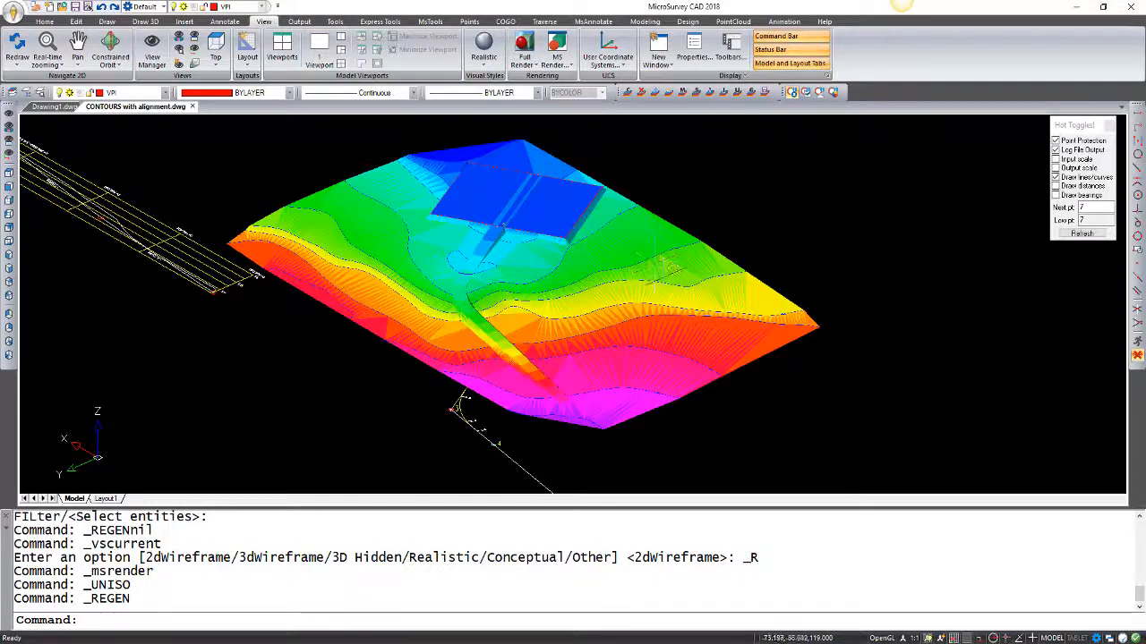
Step: Delete the coloured polyface surface and return the drawing to the Top view
scroll(676, 267, "up", 5)
key("ctrl+a")
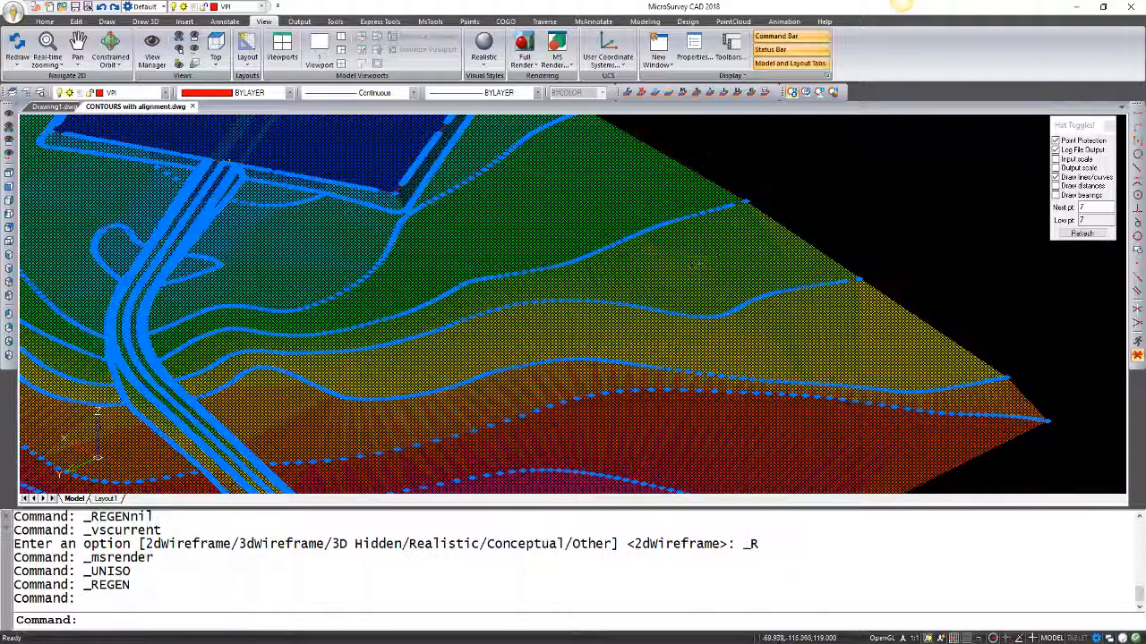
key("Delete")
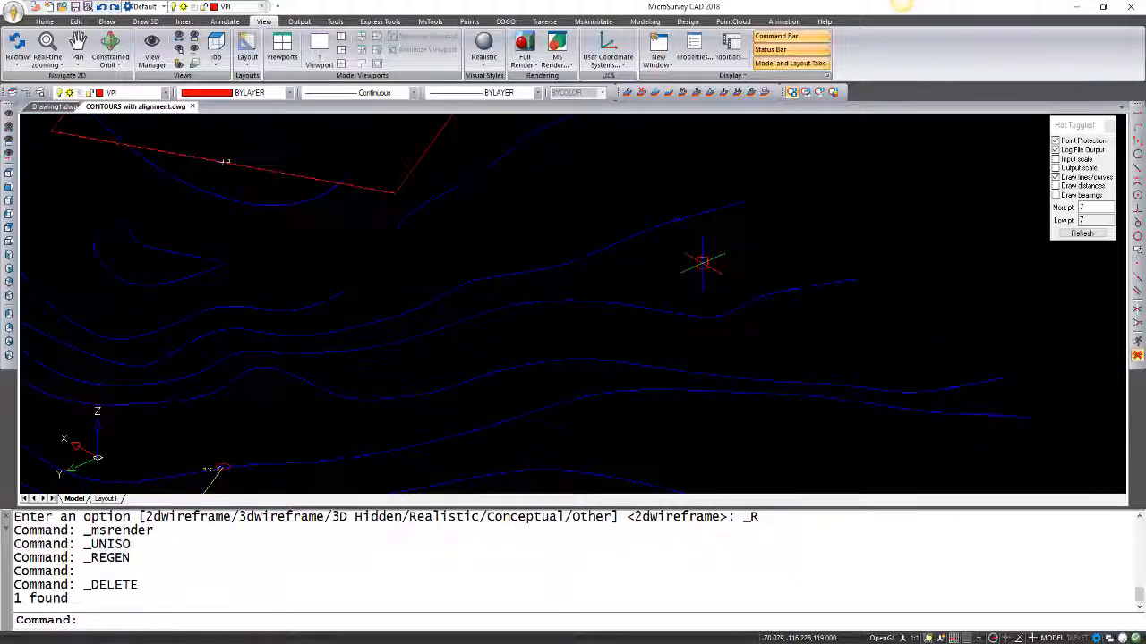
scroll(660, 268, "down", 6)
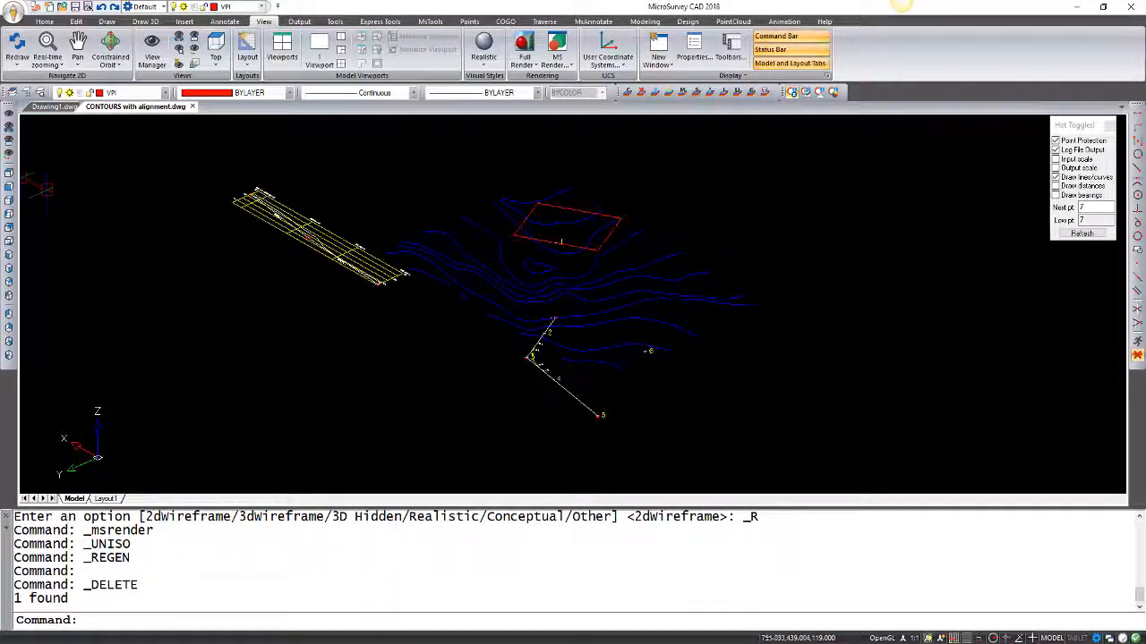
left_click(9, 174)
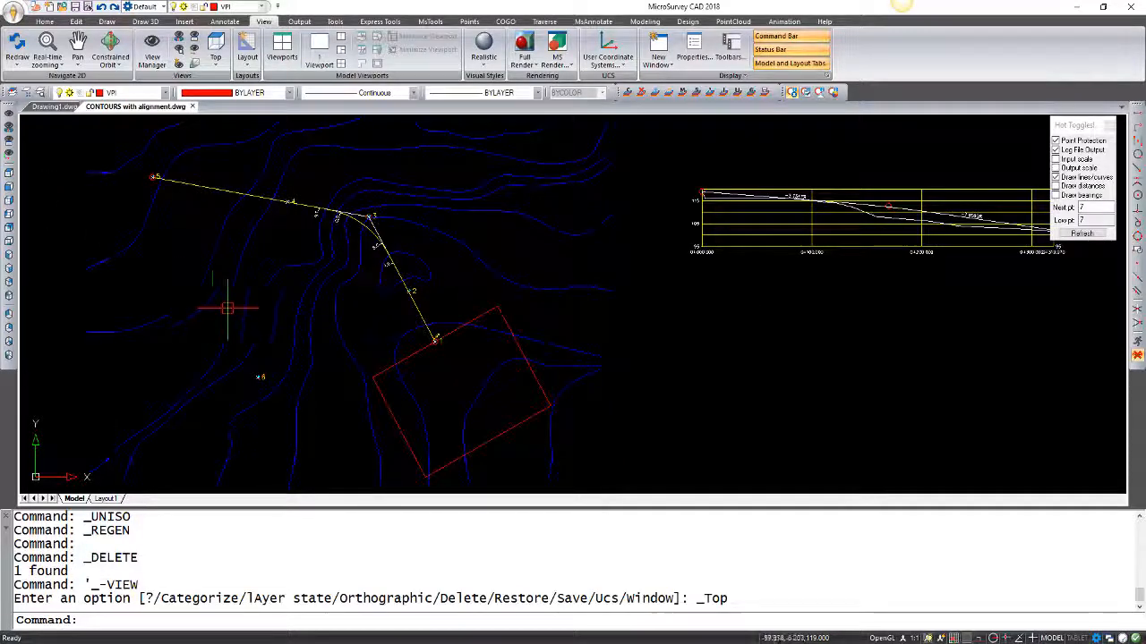
scroll(225, 299, "down", 4)
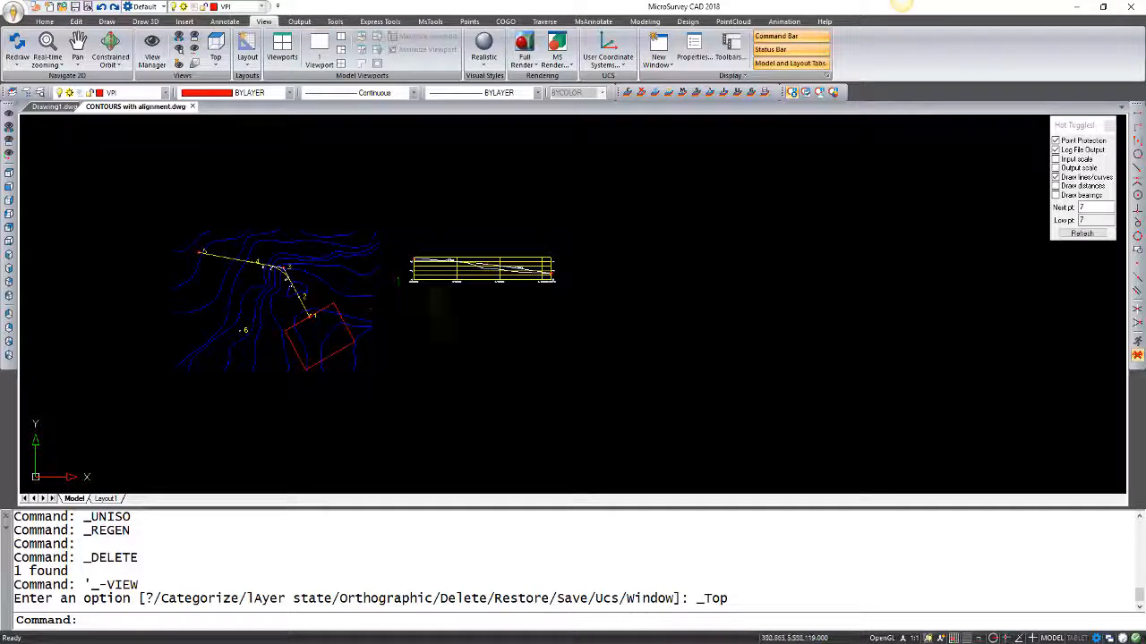
Step: Start extracting cross sections from the driveway alignment with a beginning station of 0
left_click(686, 21)
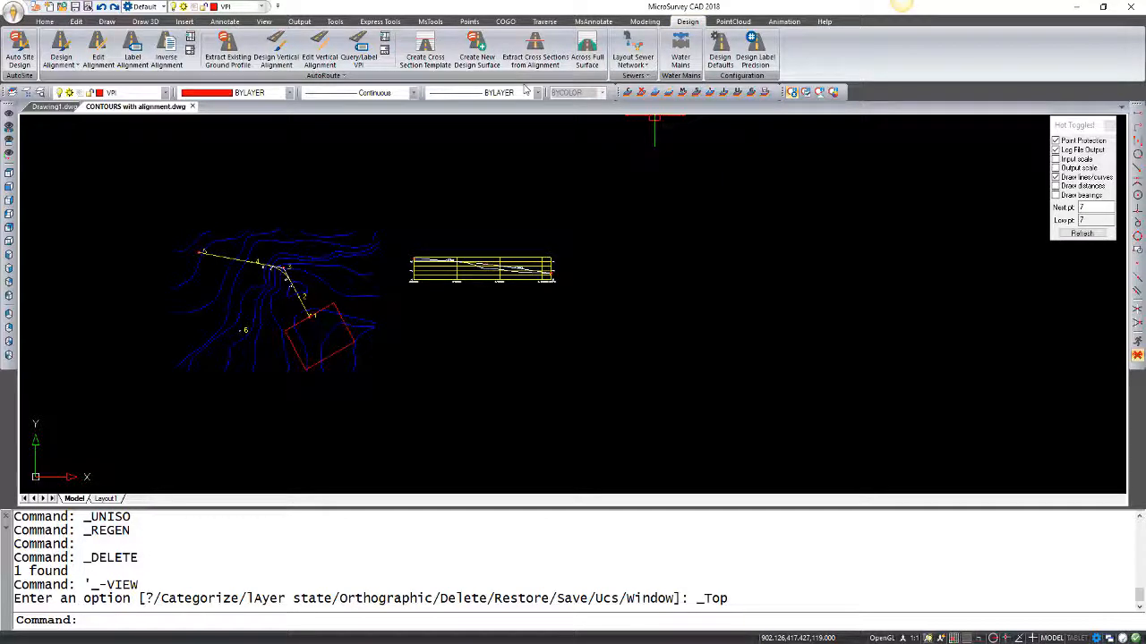
left_click(528, 38)
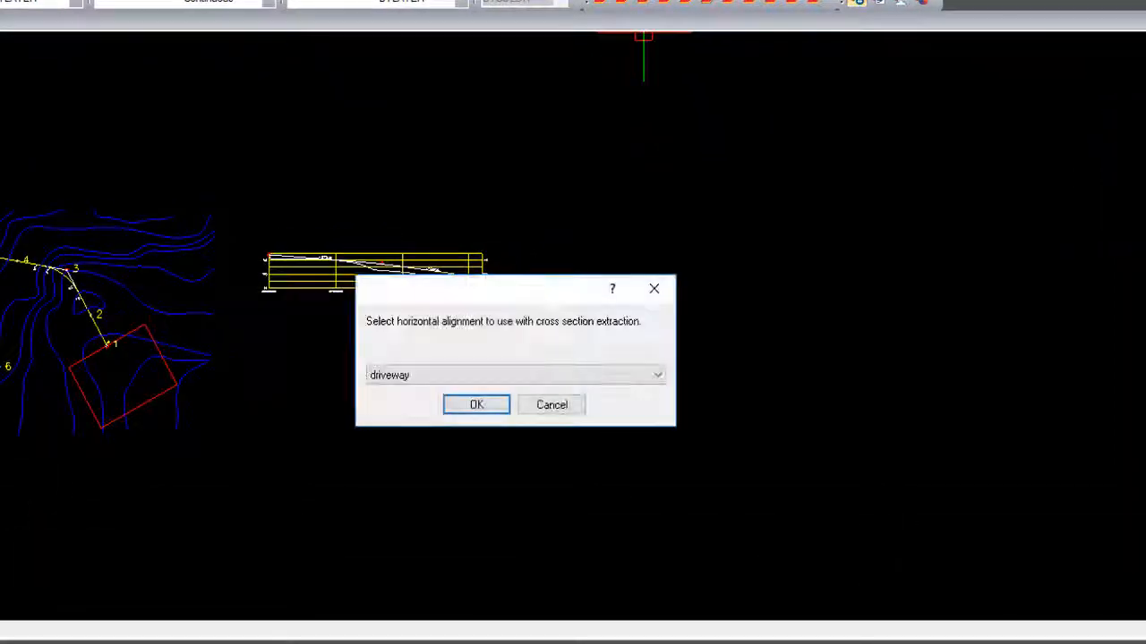
left_click(477, 405)
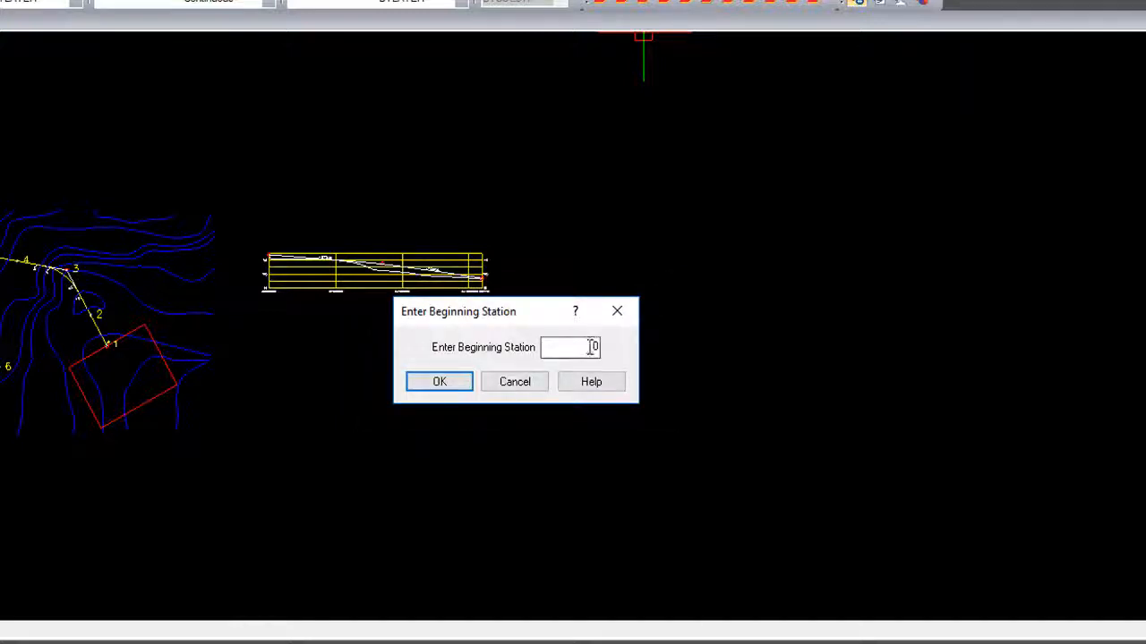
left_click_drag(591, 347, 604, 347)
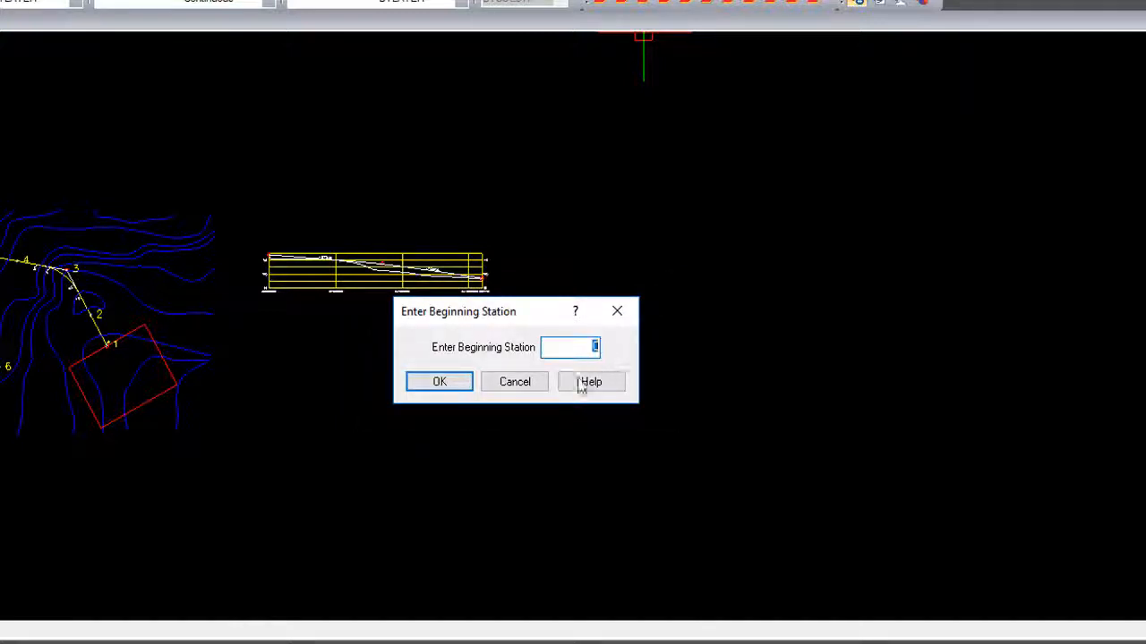
left_click(438, 382)
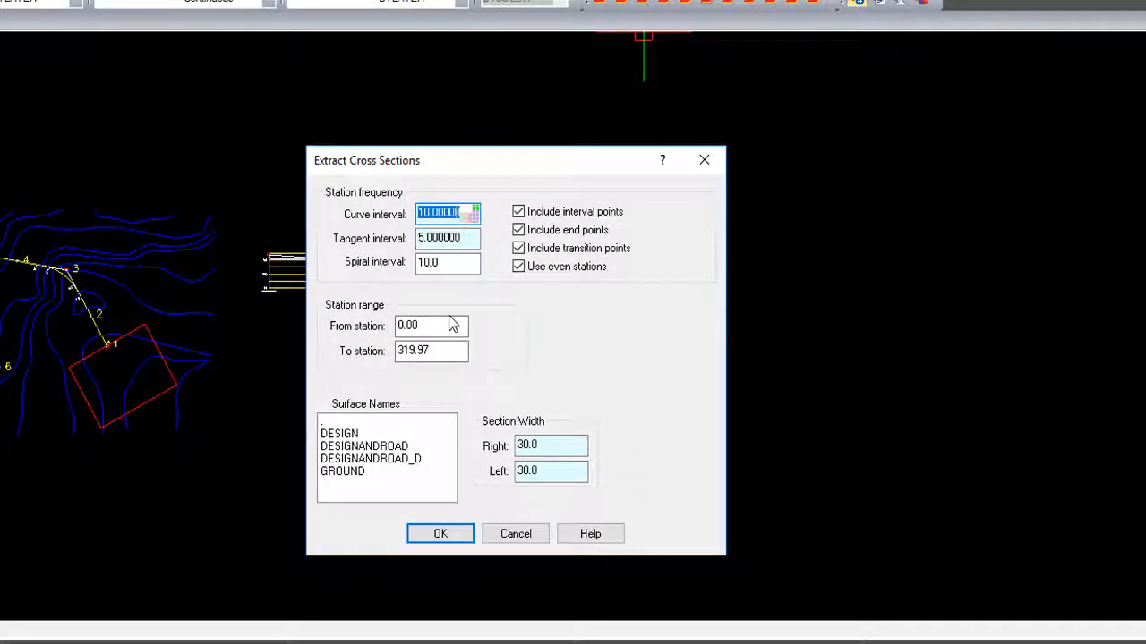
Step: Set the curve, tangent and spiral station intervals to 50 for the cross section extraction
type("50")
key("Tab")
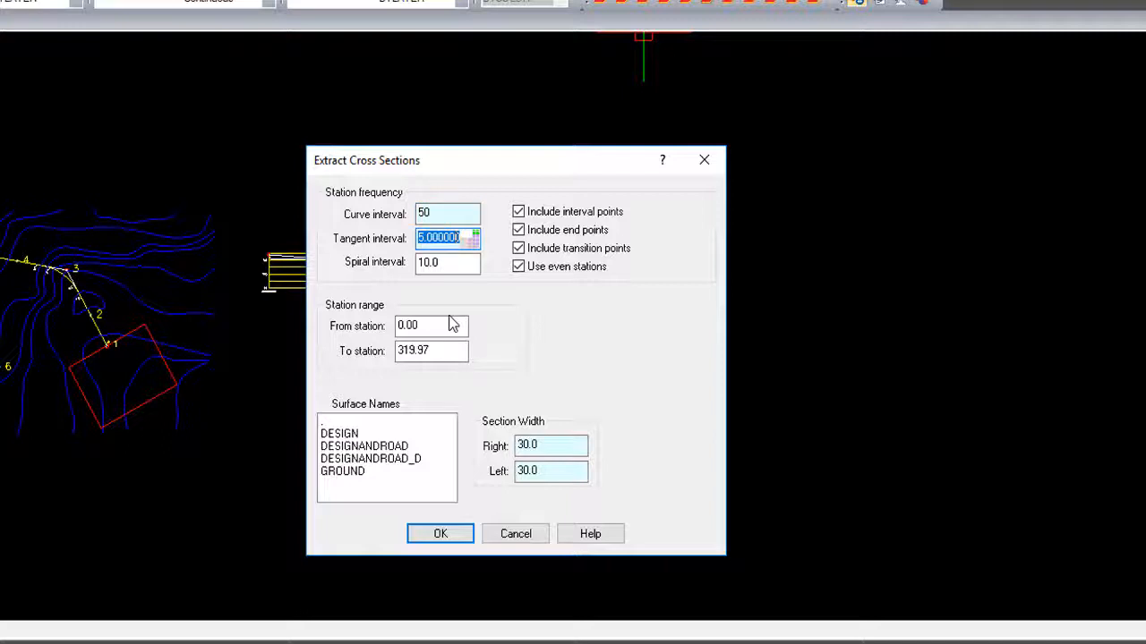
type("50")
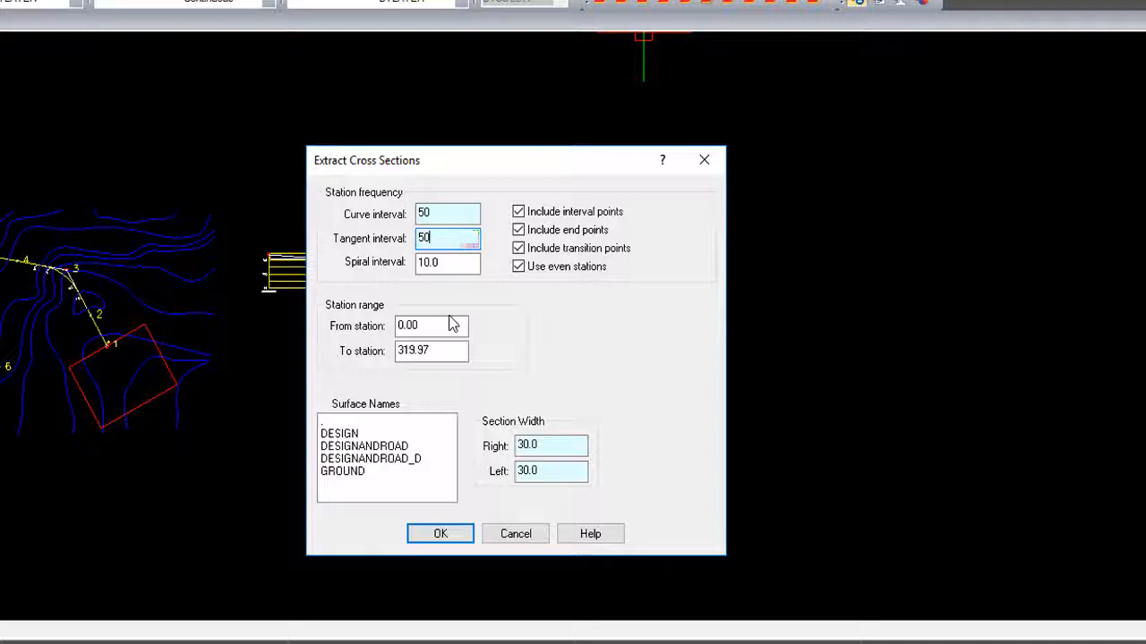
key("Tab")
type("5")
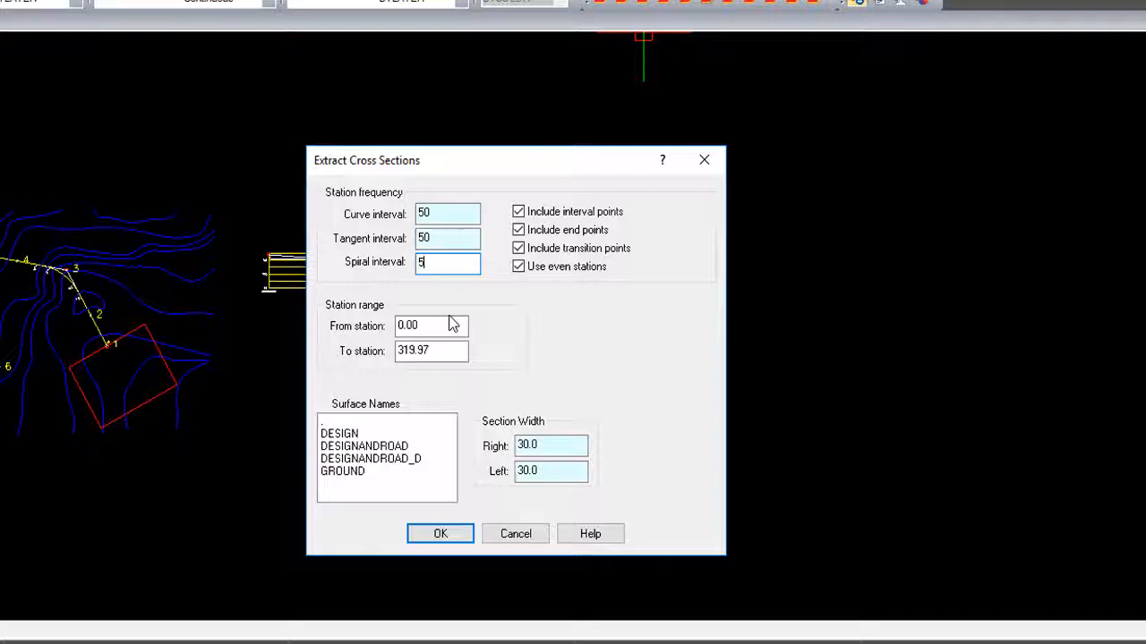
key("Tab")
key("Tab")
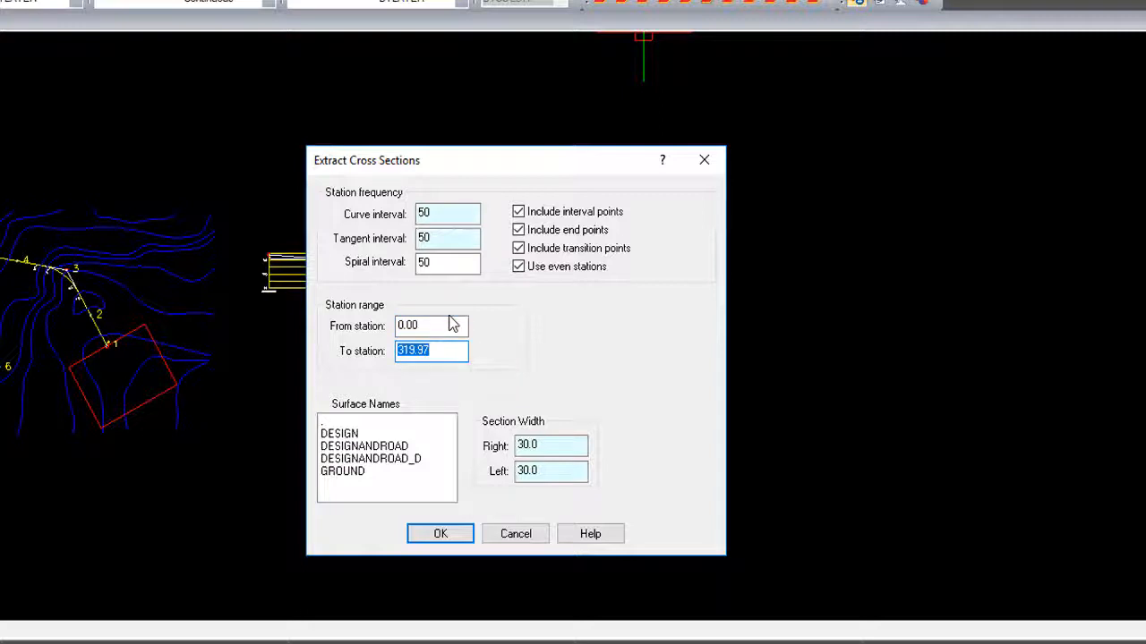
Step: Set the section width to 10 on both sides and extract from the DESIGN and DESIGNANDROAD surfaces
key("Tab")
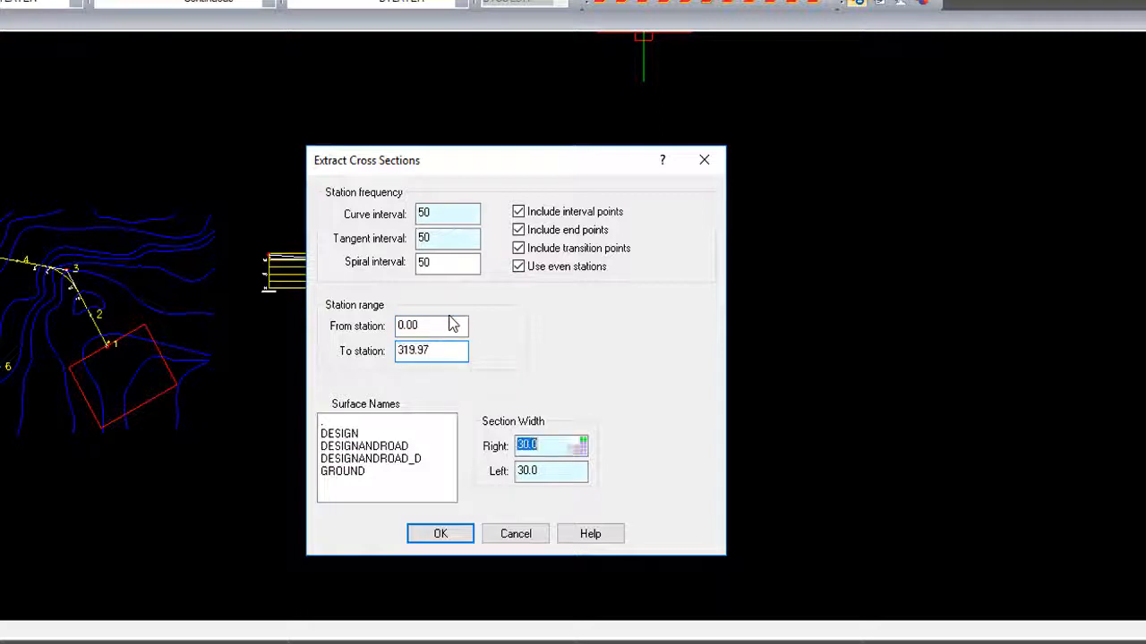
type("10")
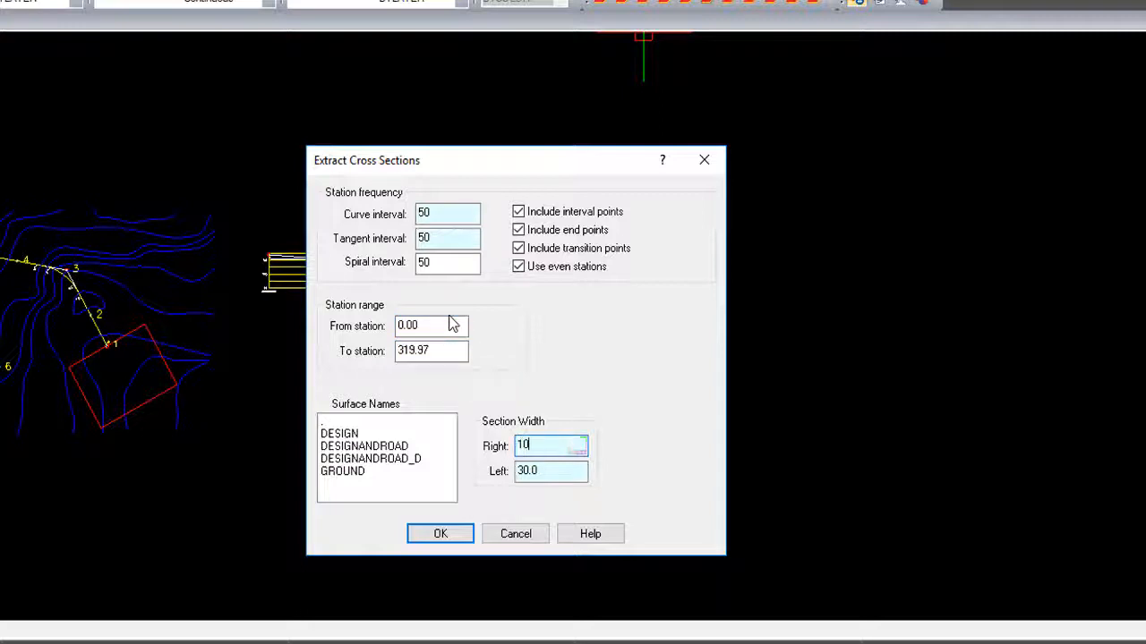
key("Tab")
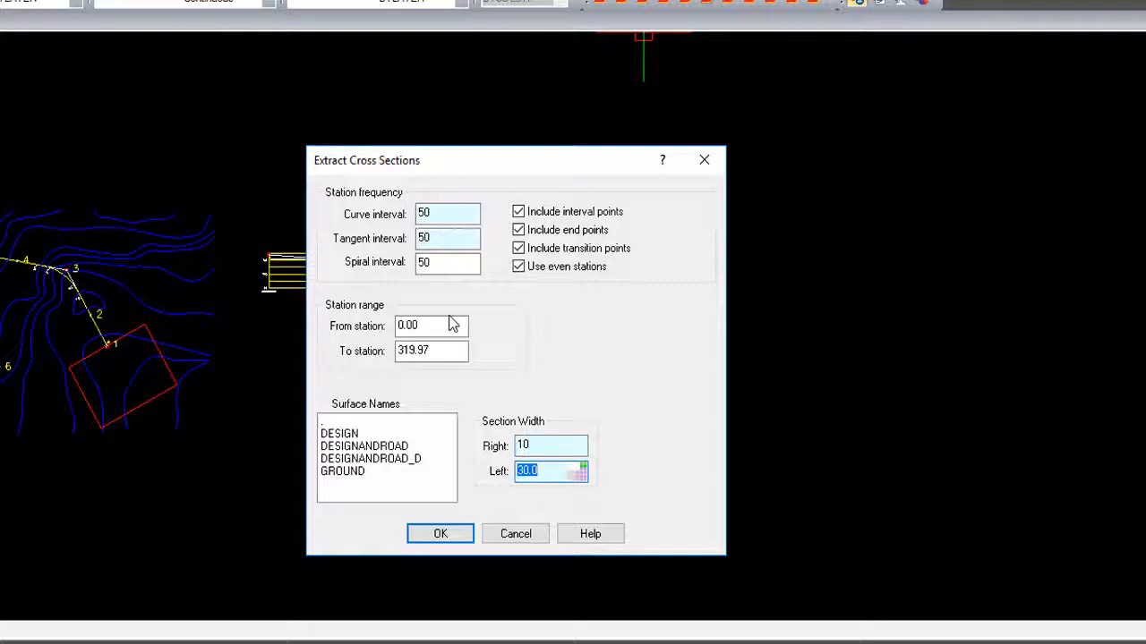
type("10")
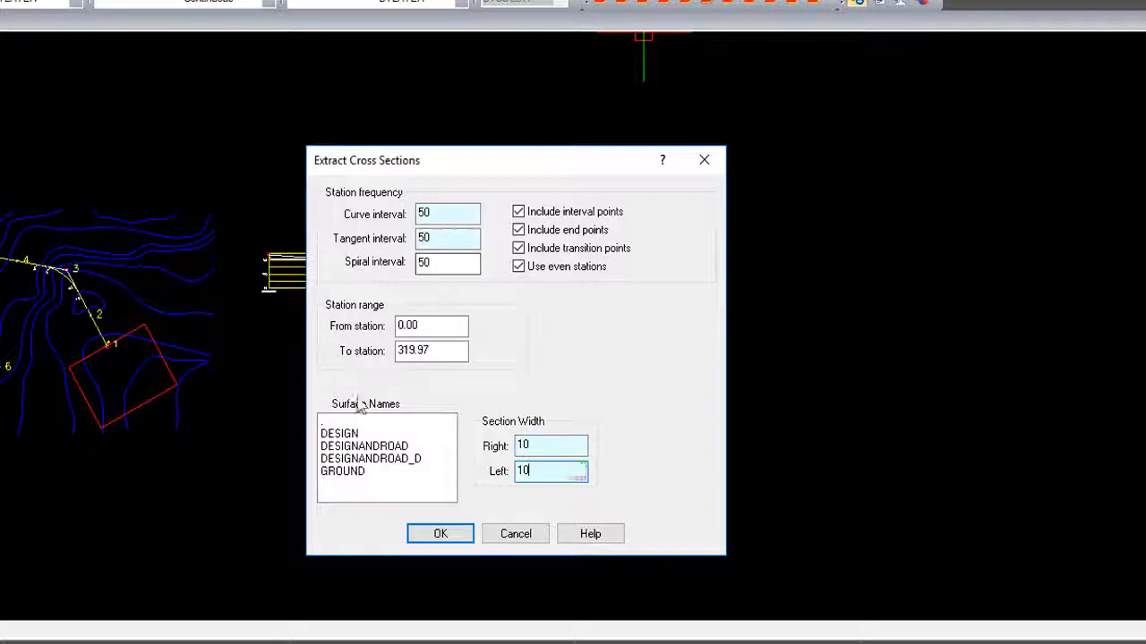
left_click(349, 434)
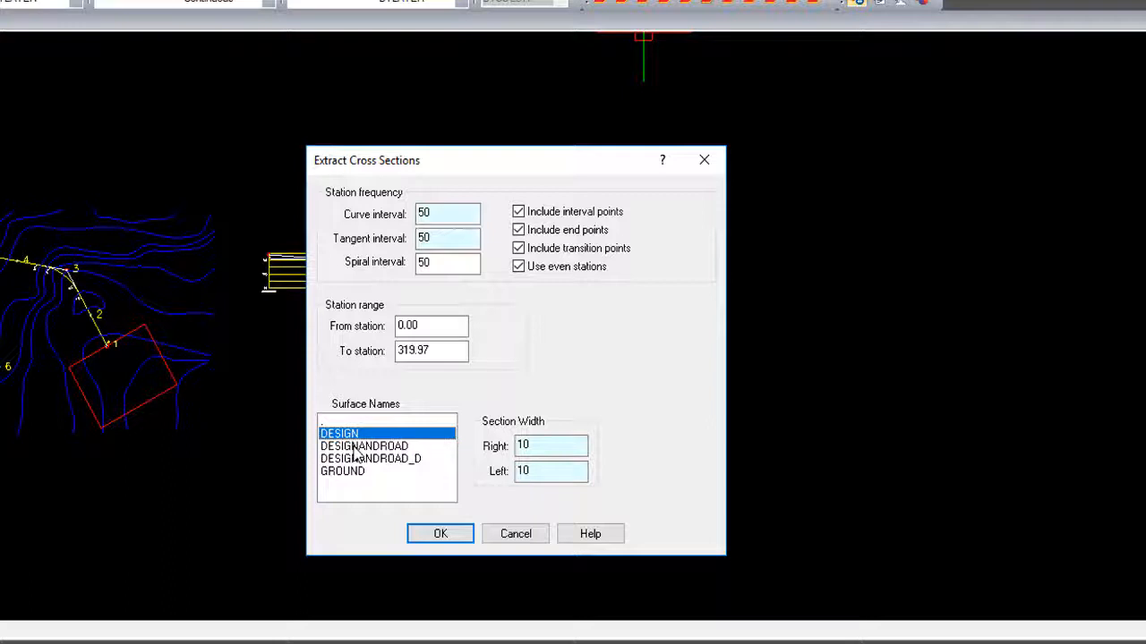
left_click(357, 446, "ctrl")
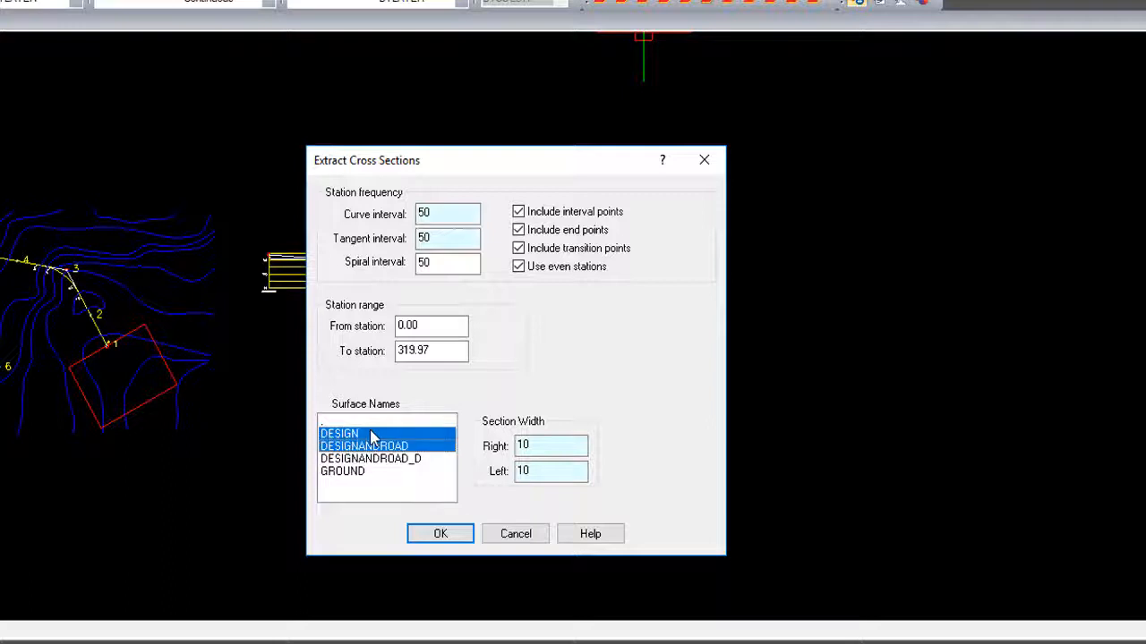
left_click(438, 537)
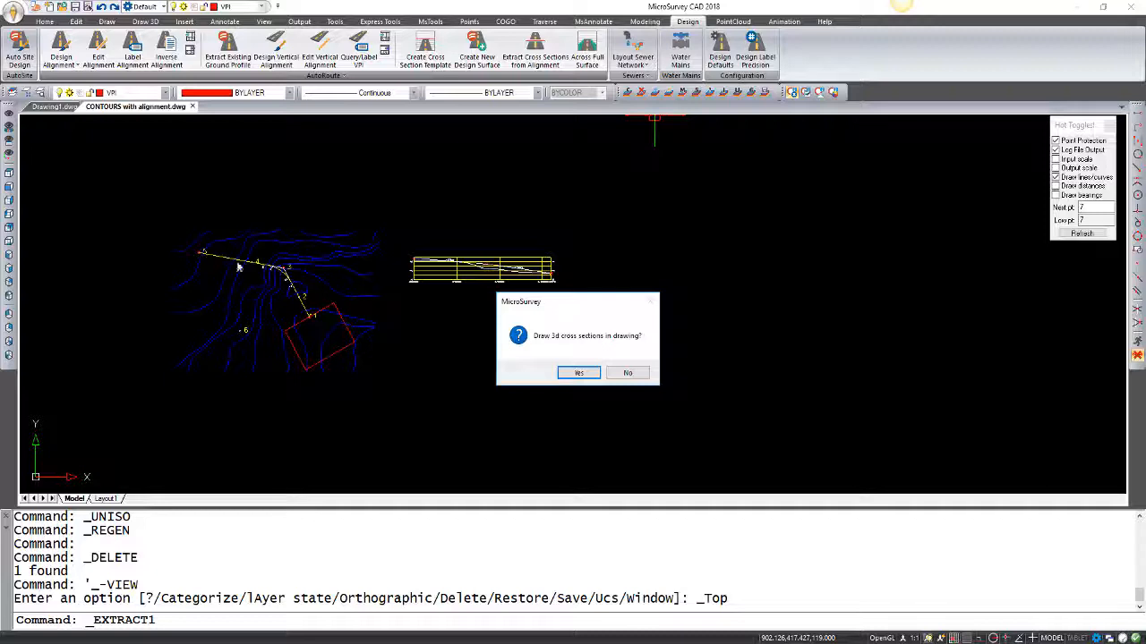
Step: Draw the 3D cross sections in the drawing and delete the 2D cross section lines
left_click(577, 374)
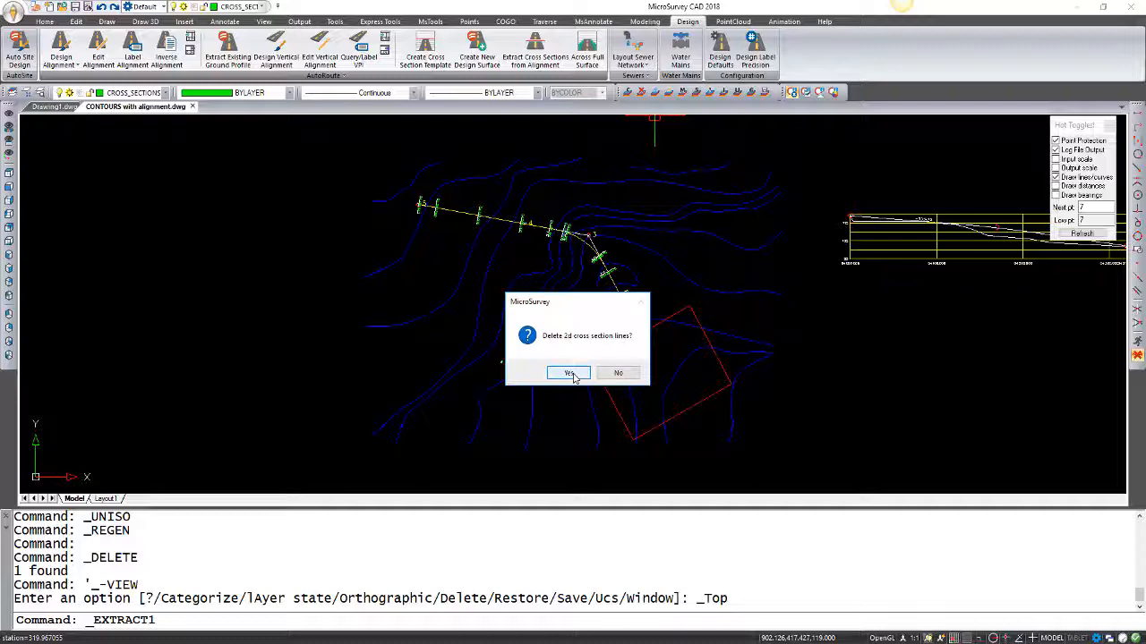
left_click(573, 375)
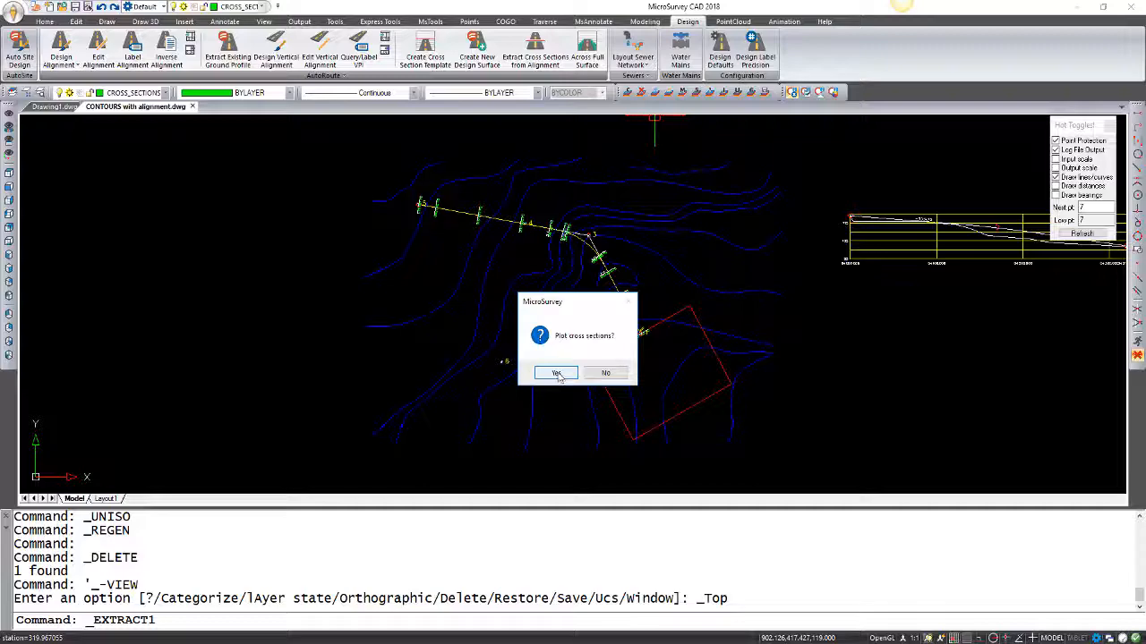
Step: Choose to plot the cross sections for stations 0.00 to 319.97, with grids fit to section, exaggeration 2 and a 432 by 279 sheet
left_click(556, 374)
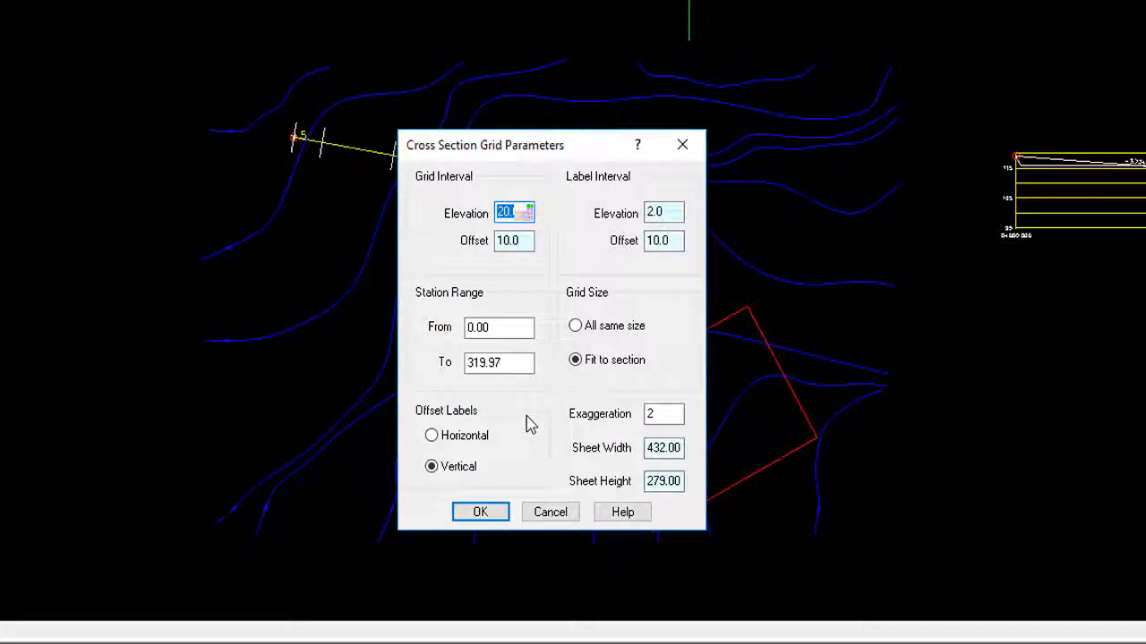
left_click(498, 329)
left_click(516, 366)
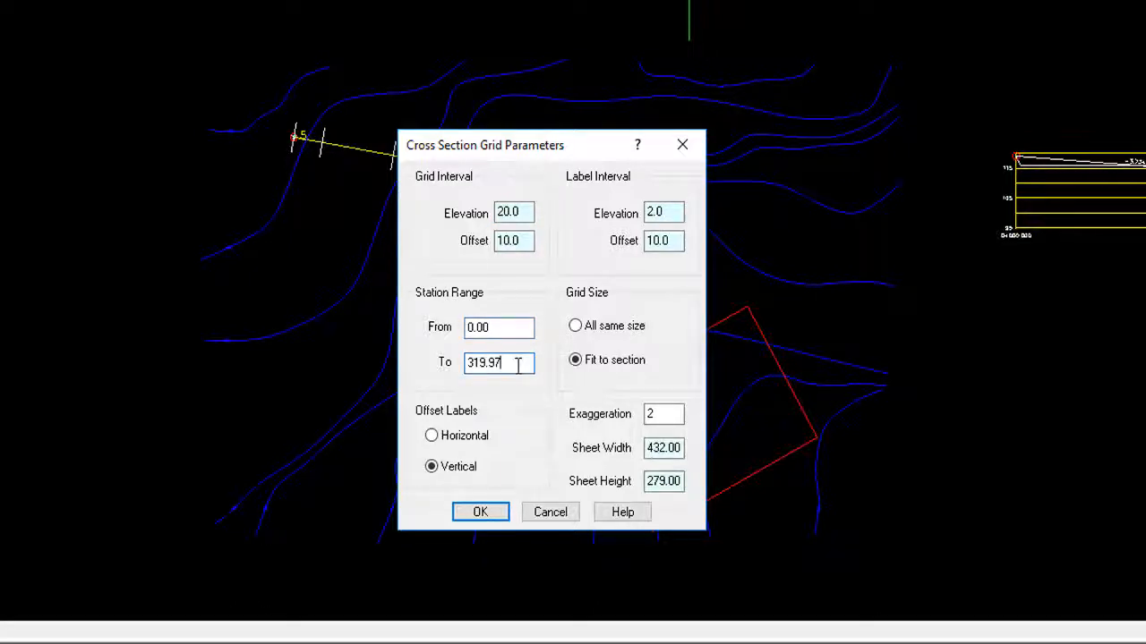
left_click(575, 361)
left_click(651, 415)
double_click(650, 413)
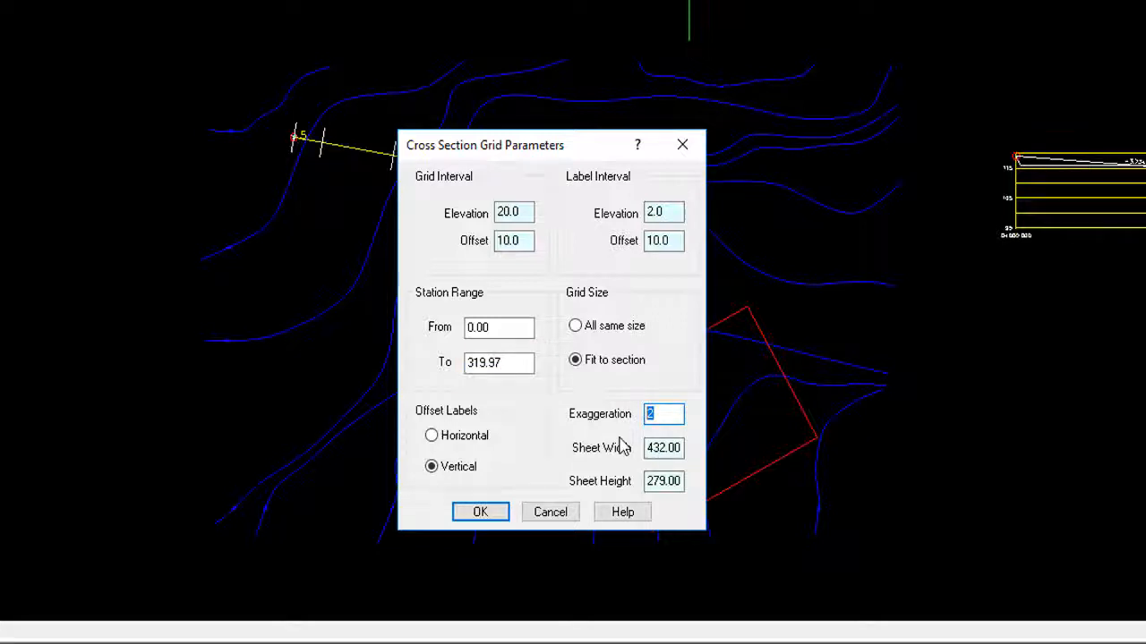
double_click(685, 448)
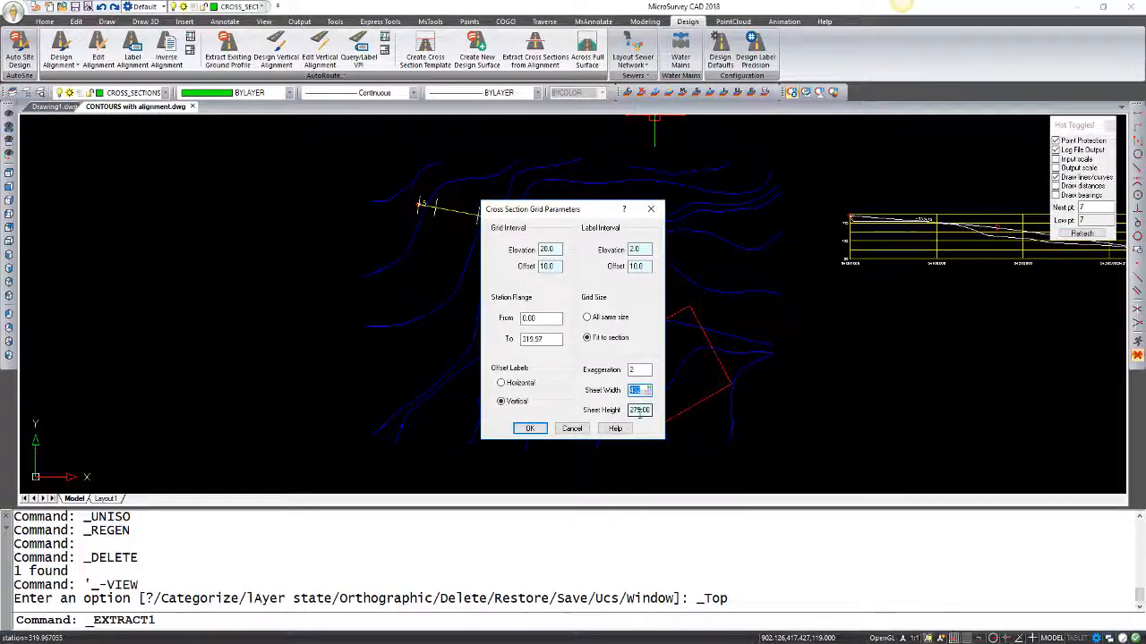
left_click(531, 429)
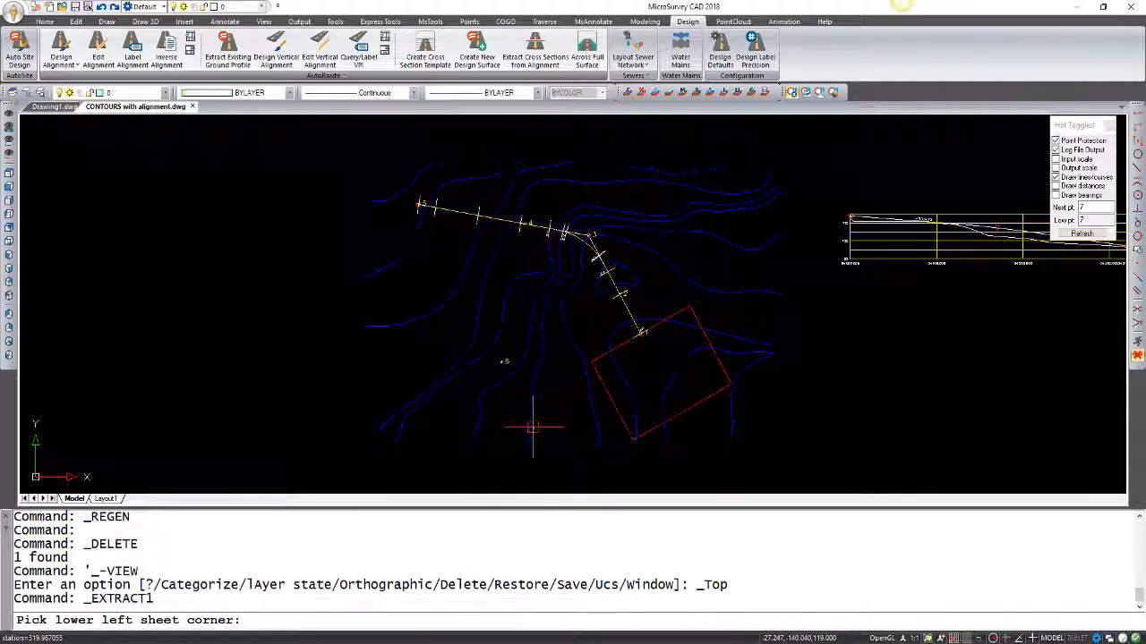
Step: Place the cross section sheet in the empty area to the right of the profile by picking its lower left corner
scroll(281, 408, "down", 5)
scroll(281, 408, "down", 3)
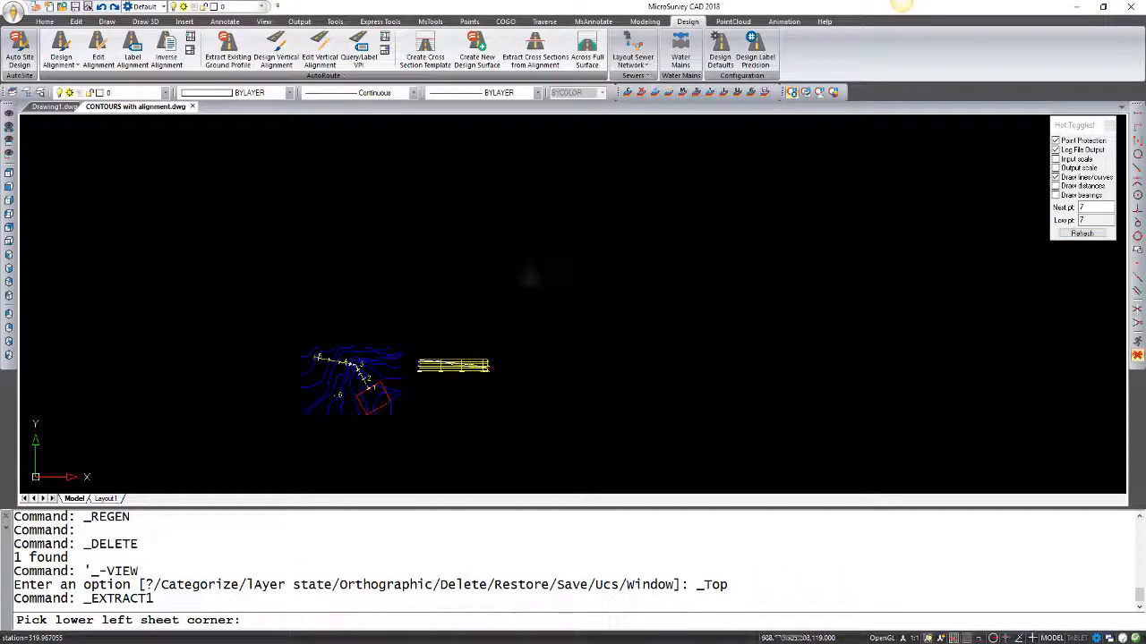
left_click(544, 407)
Step: Isolate the layer of the plotted cross section lines by picking one section line inside a grid
scroll(570, 393, "up", 6)
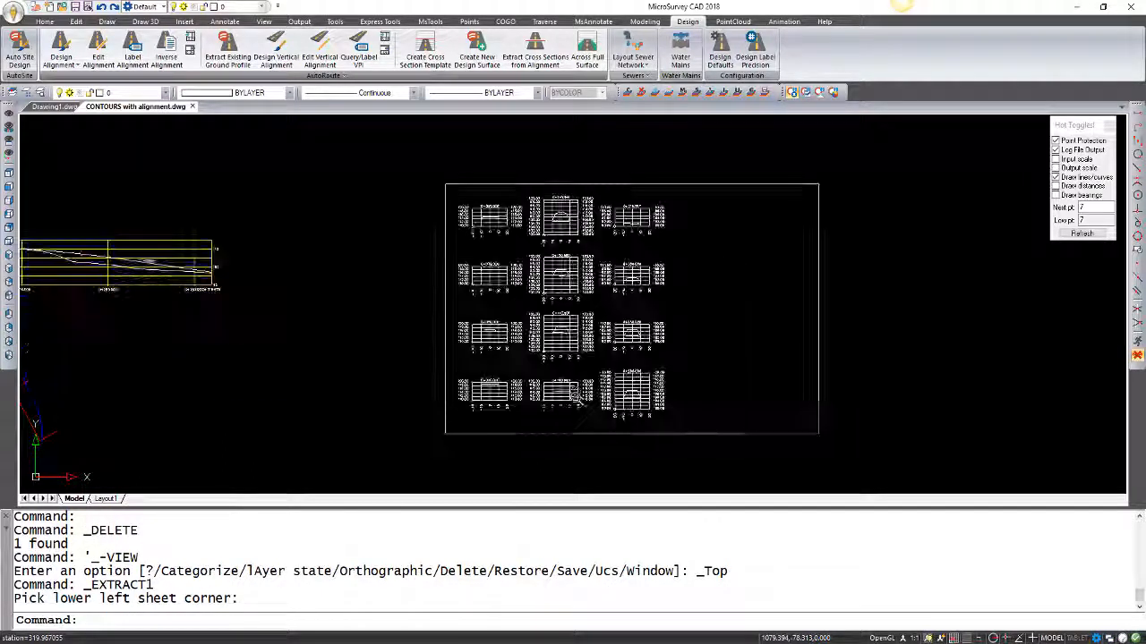
scroll(599, 343, "up", 6)
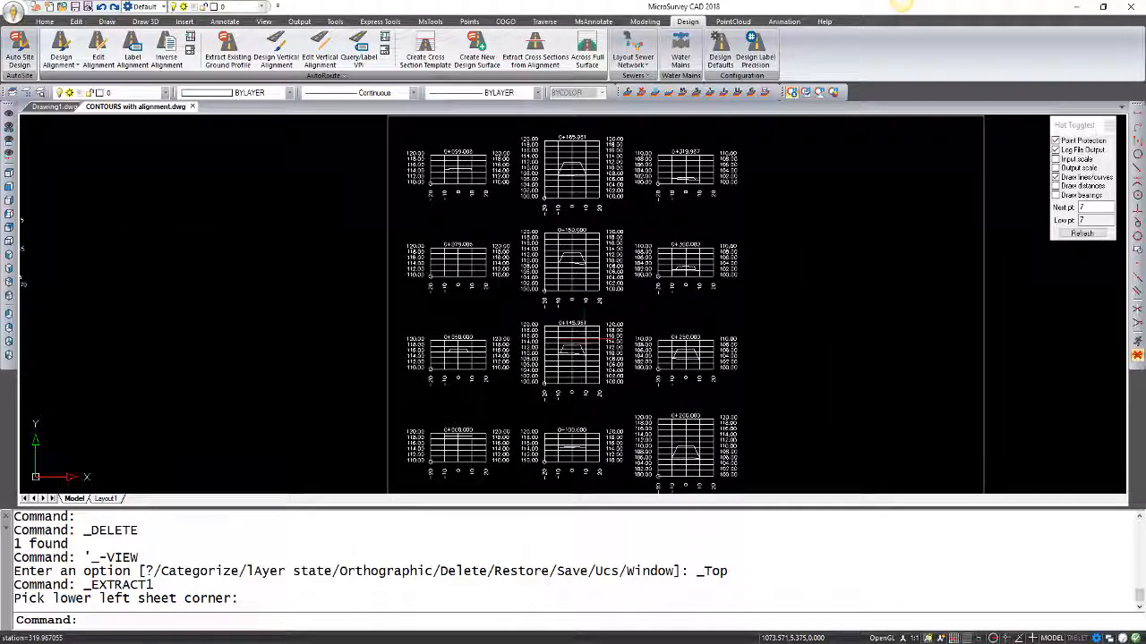
left_click(724, 92)
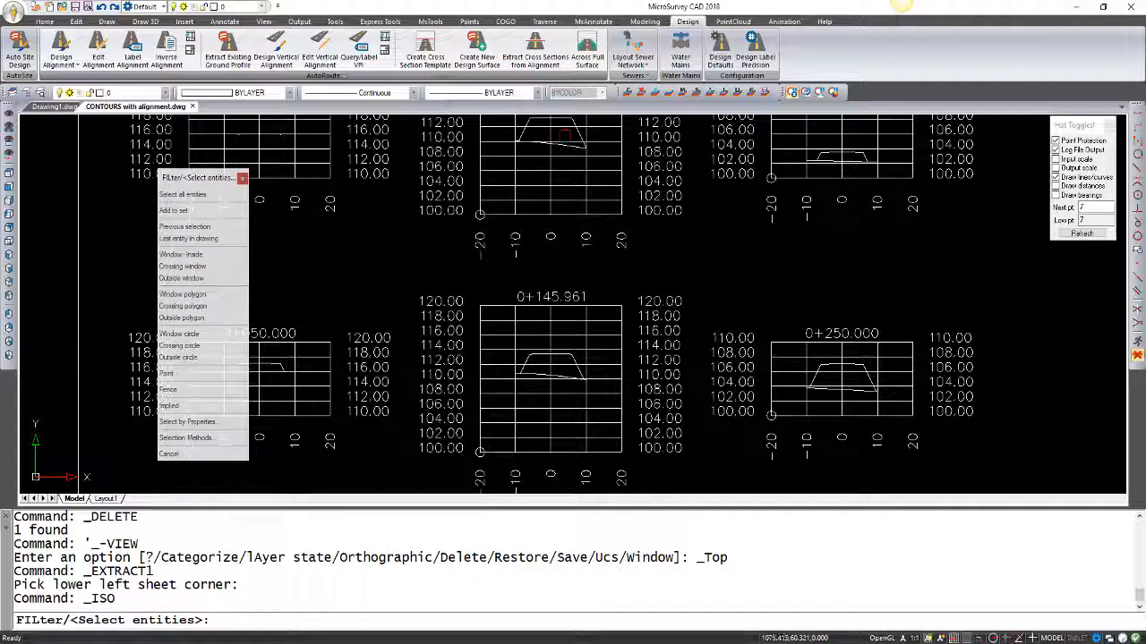
scroll(574, 134, "up", 3)
left_click(593, 164)
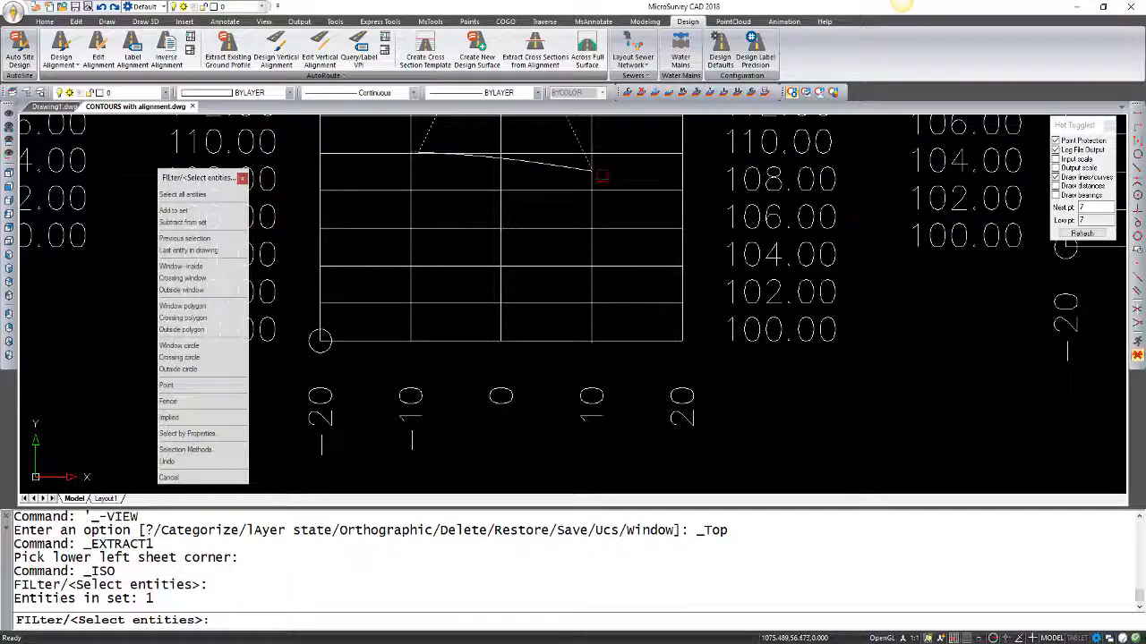
key("Return")
Step: Change the color of all the isolated section polylines to red and restore the hidden layers
scroll(639, 210, "down", 5)
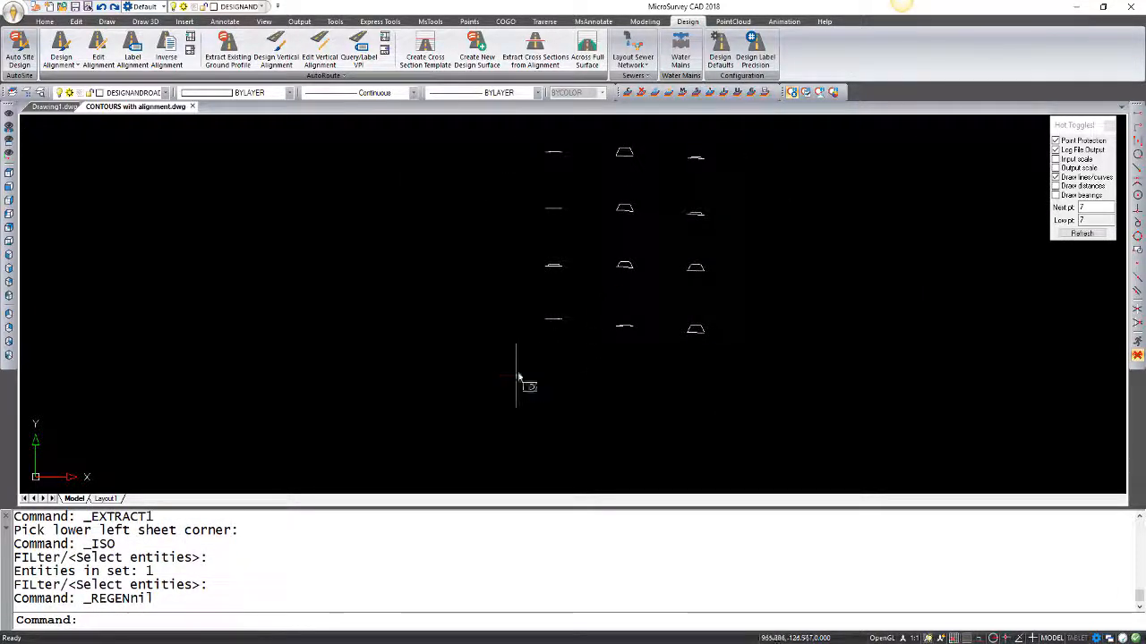
left_click(515, 376)
left_click(745, 137)
right_click(753, 162)
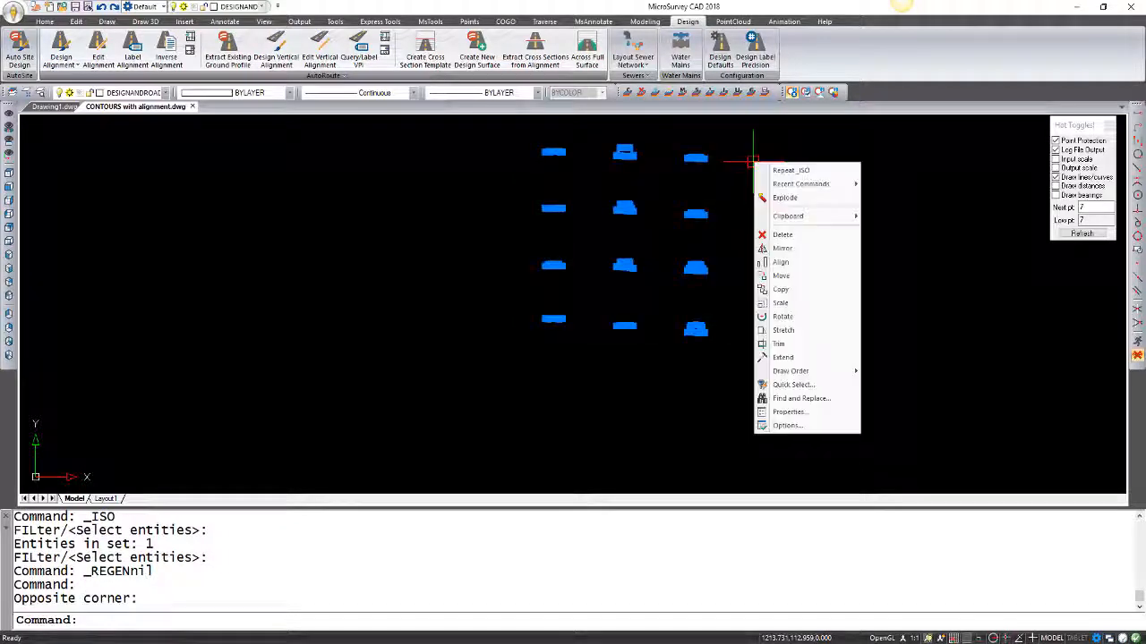
left_click(814, 414)
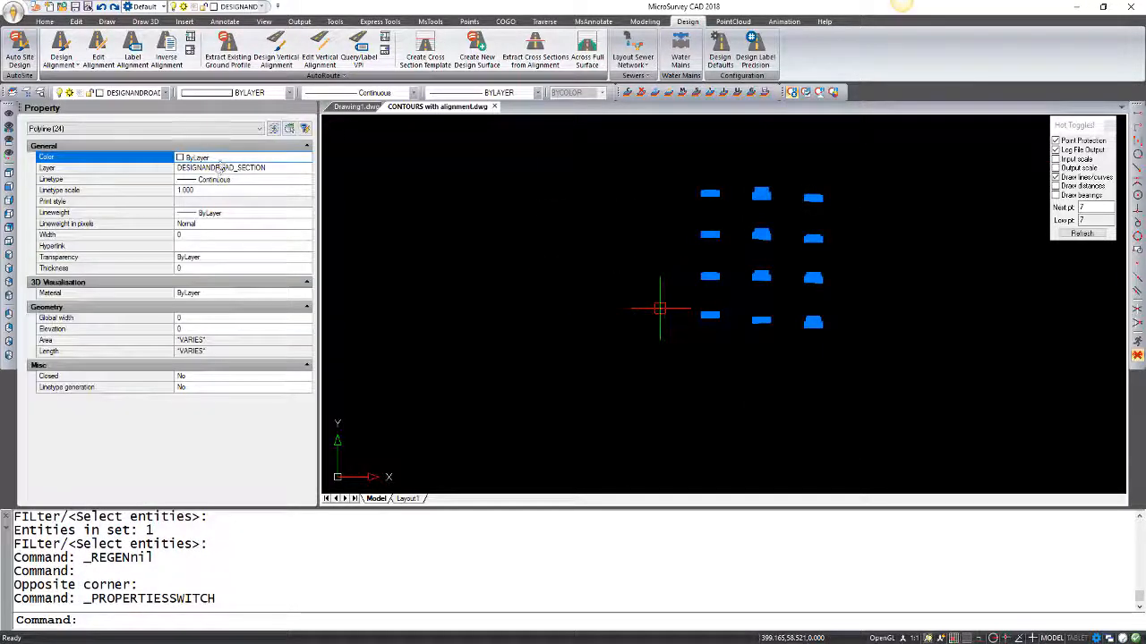
left_click(222, 158)
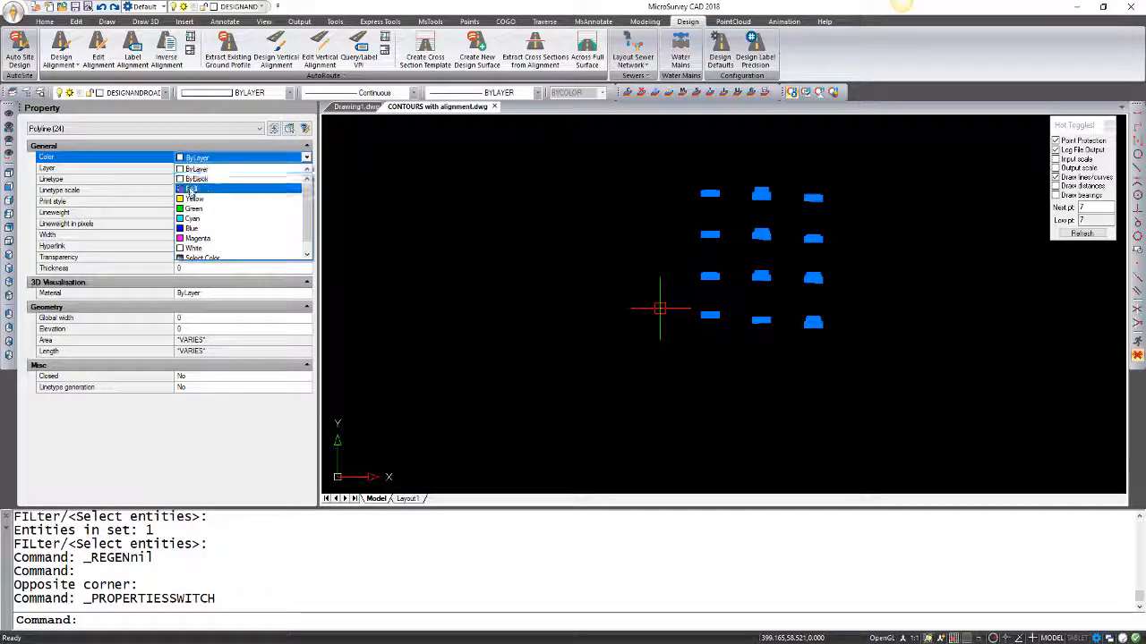
left_click(202, 184)
key("Escape")
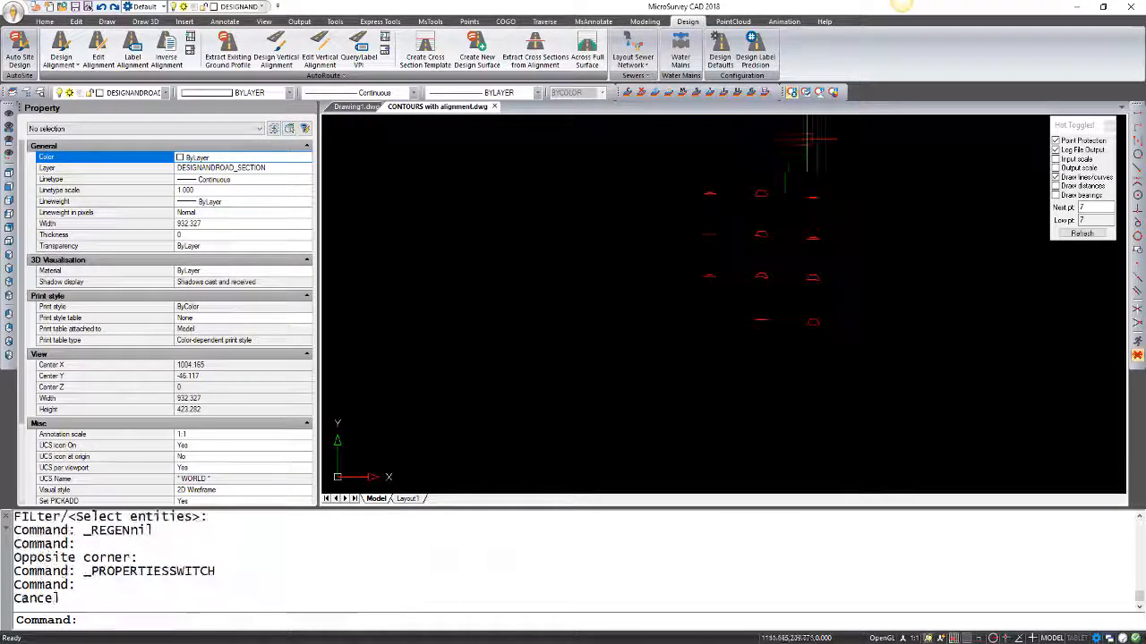
left_click(736, 93)
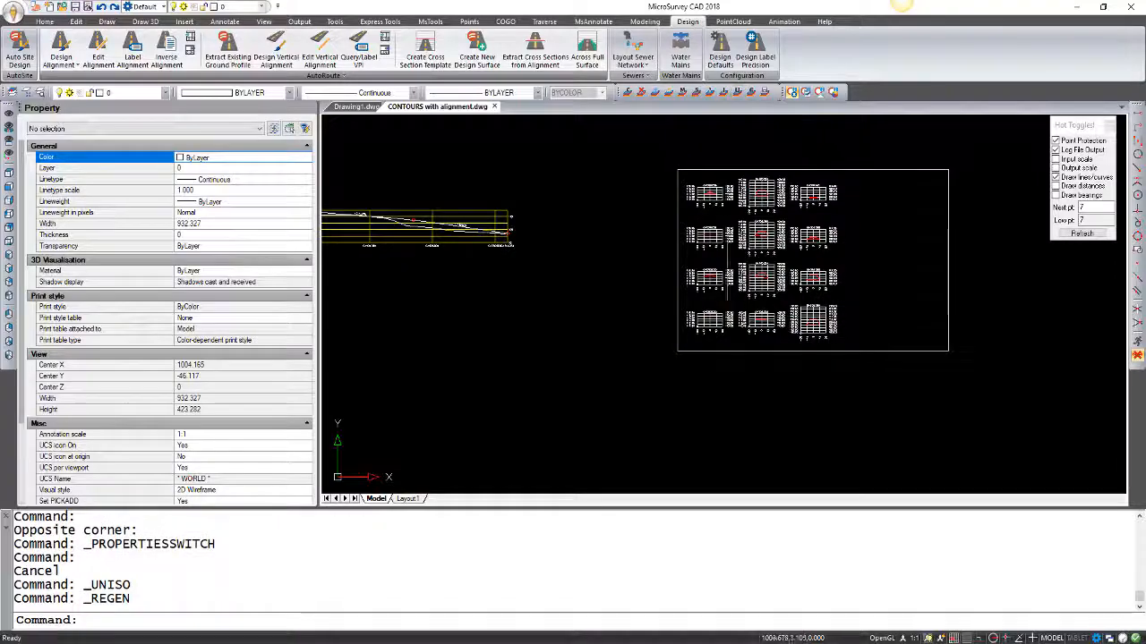
Step: Examine the red section lines within the station grids across the cross section sheet
scroll(712, 280, "up", 3)
mouse_move(711, 280)
middle_mouse_down()
mouse_move(681, 255)
mouse_move(659, 207)
middle_mouse_up()
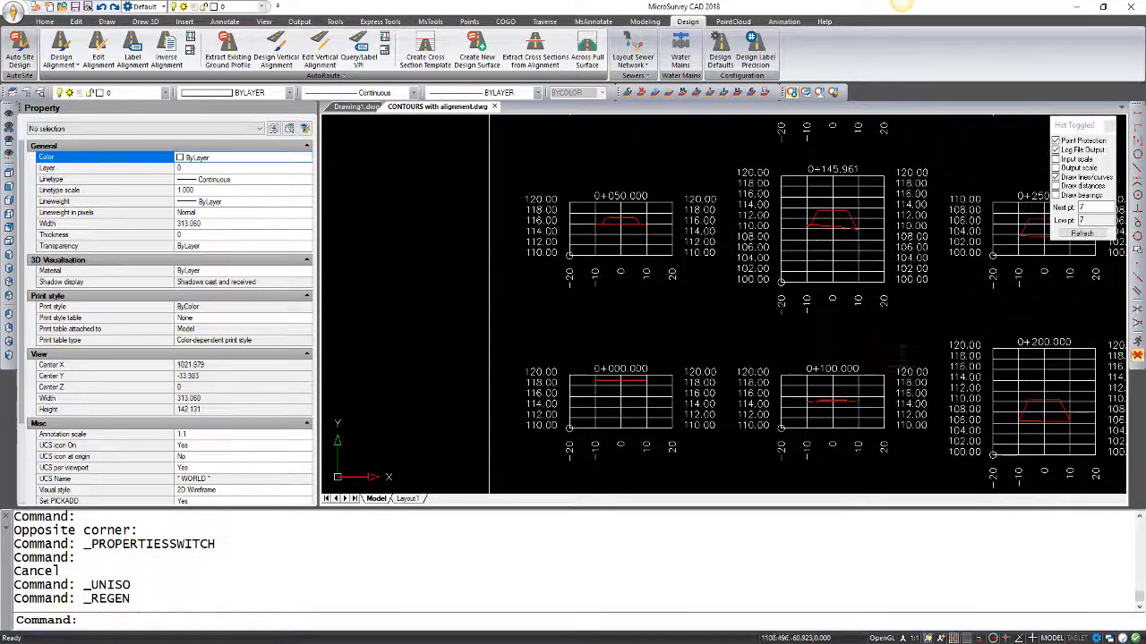
middle_click_drag(1022, 389, 859, 454)
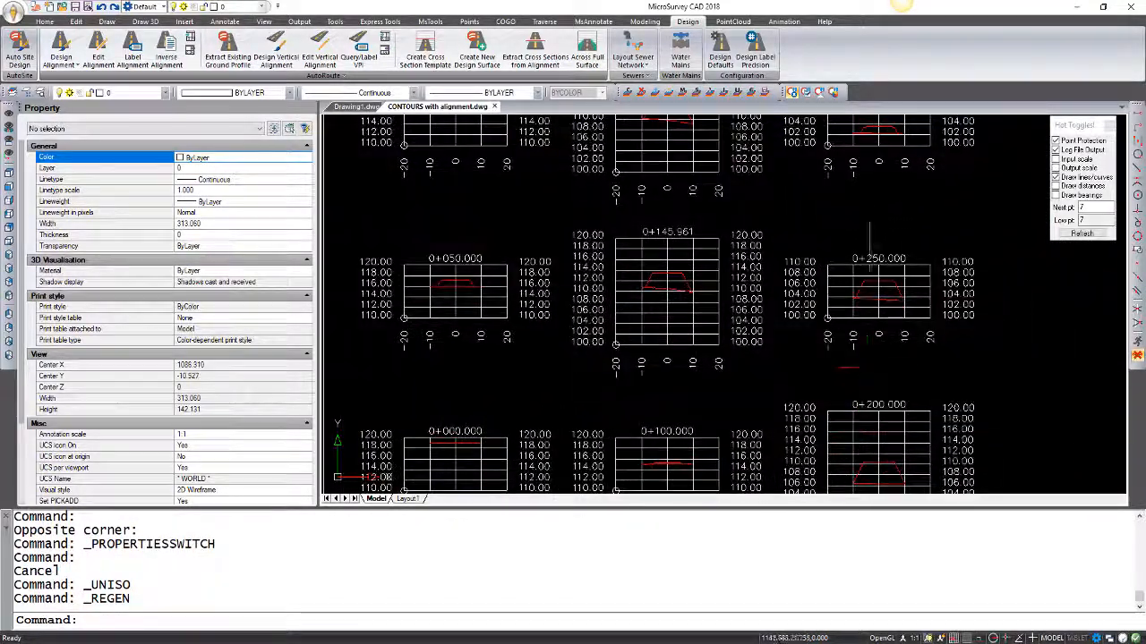
mouse_move(856, 211)
middle_mouse_down()
mouse_move(795, 368)
mouse_move(811, 430)
mouse_move(870, 252)
middle_mouse_up()
scroll(870, 251, "up", 5)
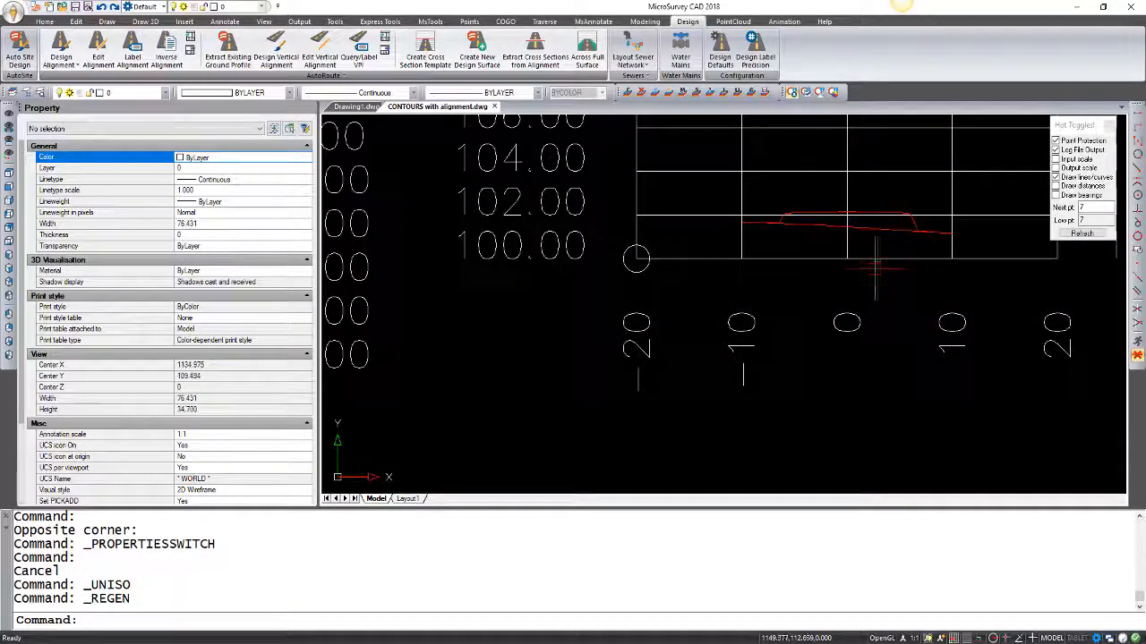
scroll(877, 266, "down", 2)
scroll(876, 191, "down", 5)
scroll(875, 191, "down", 3)
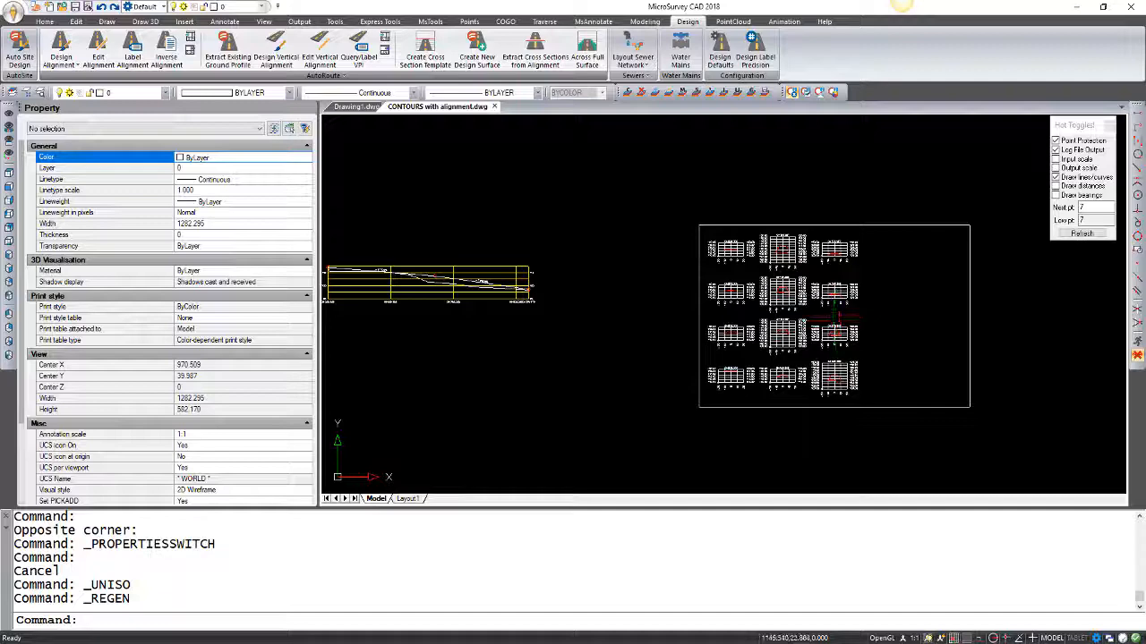
middle_click_drag(837, 315, 820, 318)
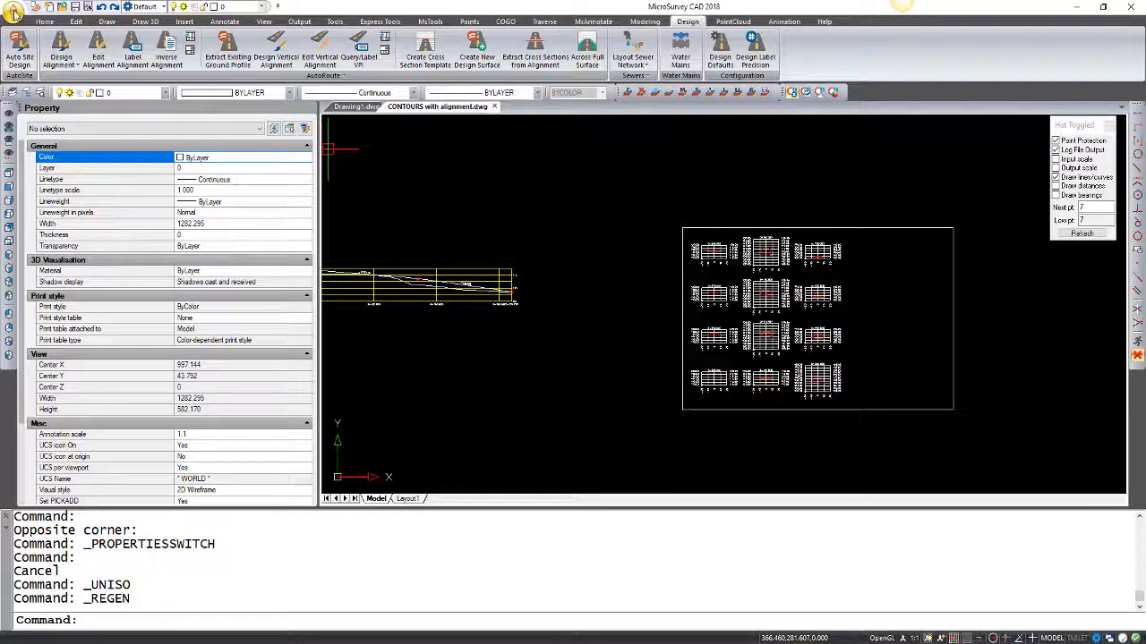
Step: Start a print of the model and set the paper size to Ledger
left_click(12, 12)
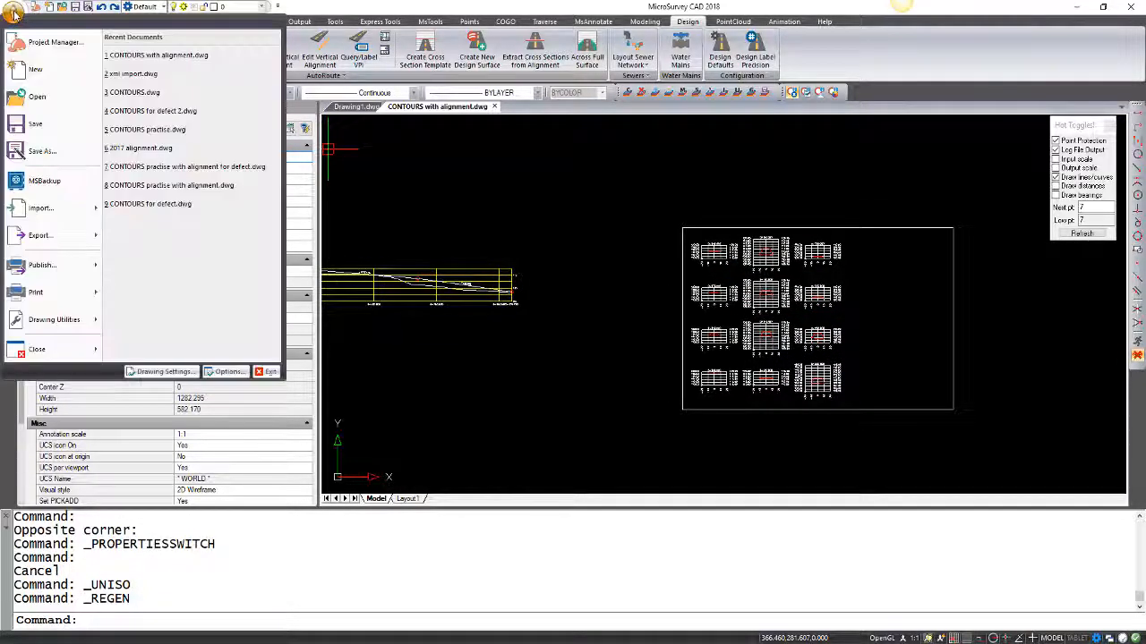
left_click(32, 295)
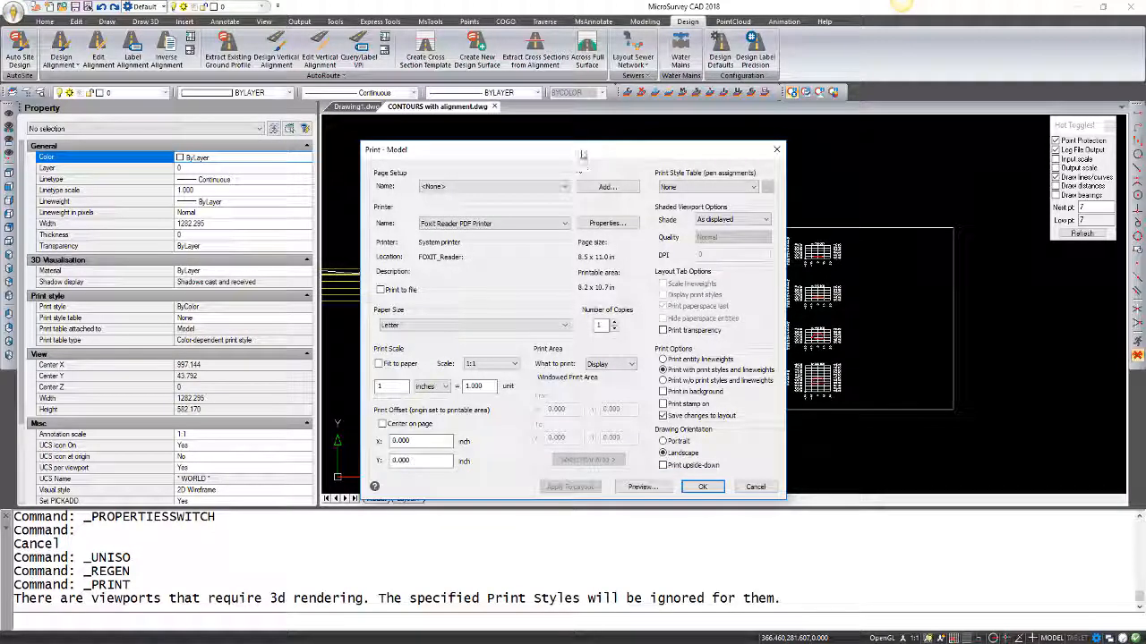
left_click_drag(580, 150, 338, 82)
left_click(283, 257)
scroll(277, 277, "up", 5)
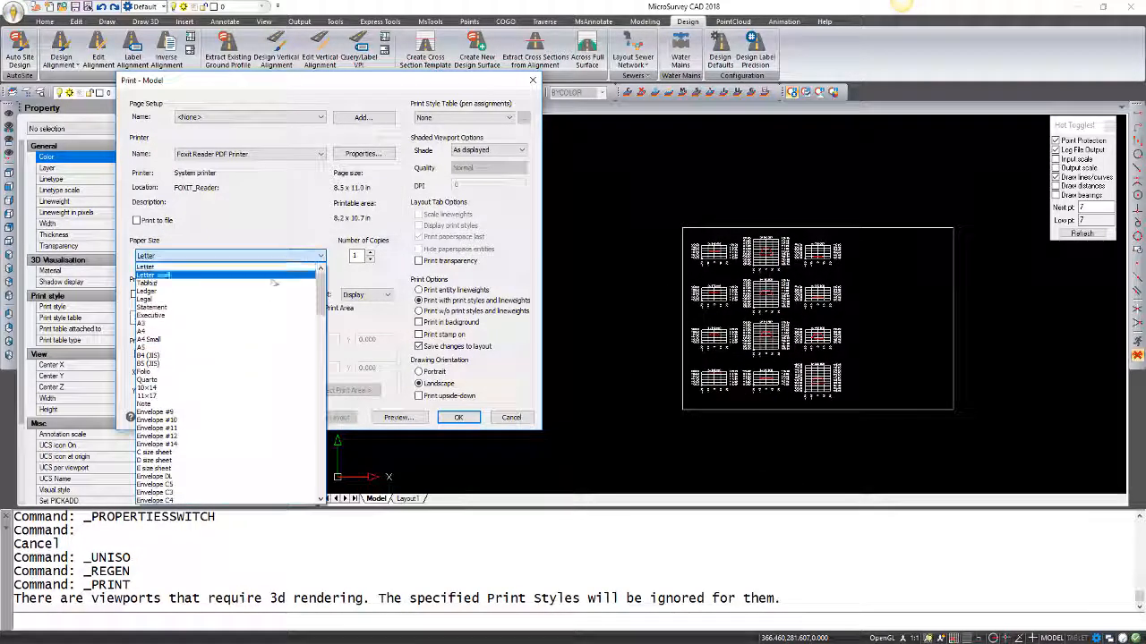
left_click(268, 296)
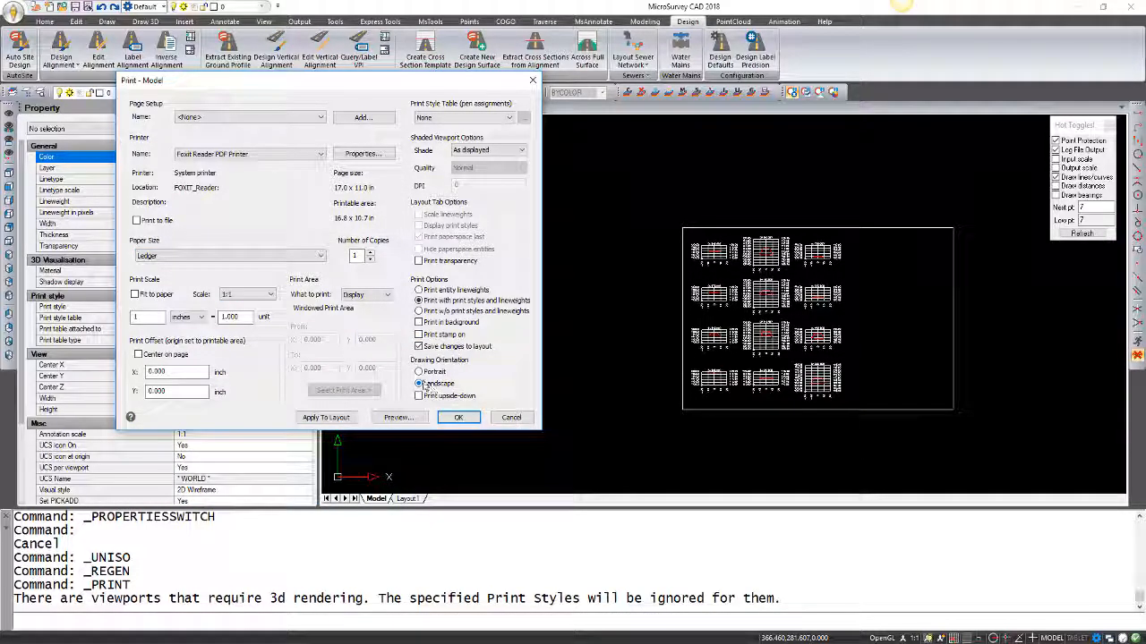
Step: Set the print scale to 1 mm = 1 unit and center the print on the page
left_click(190, 317)
left_click(183, 330)
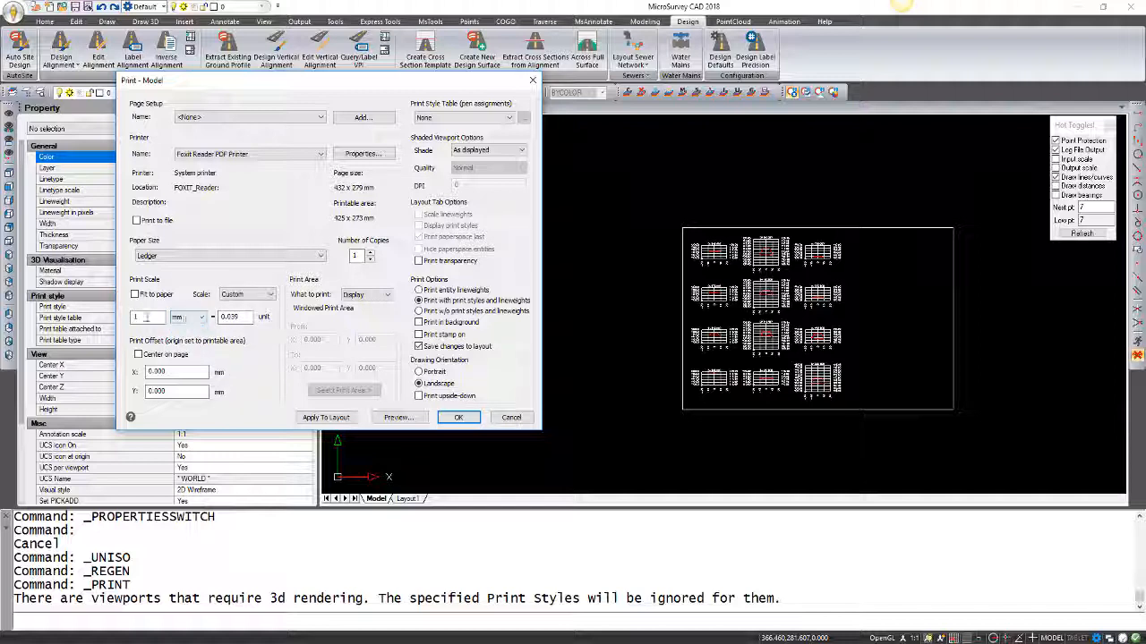
left_click_drag(246, 317, 188, 322)
left_click(138, 355)
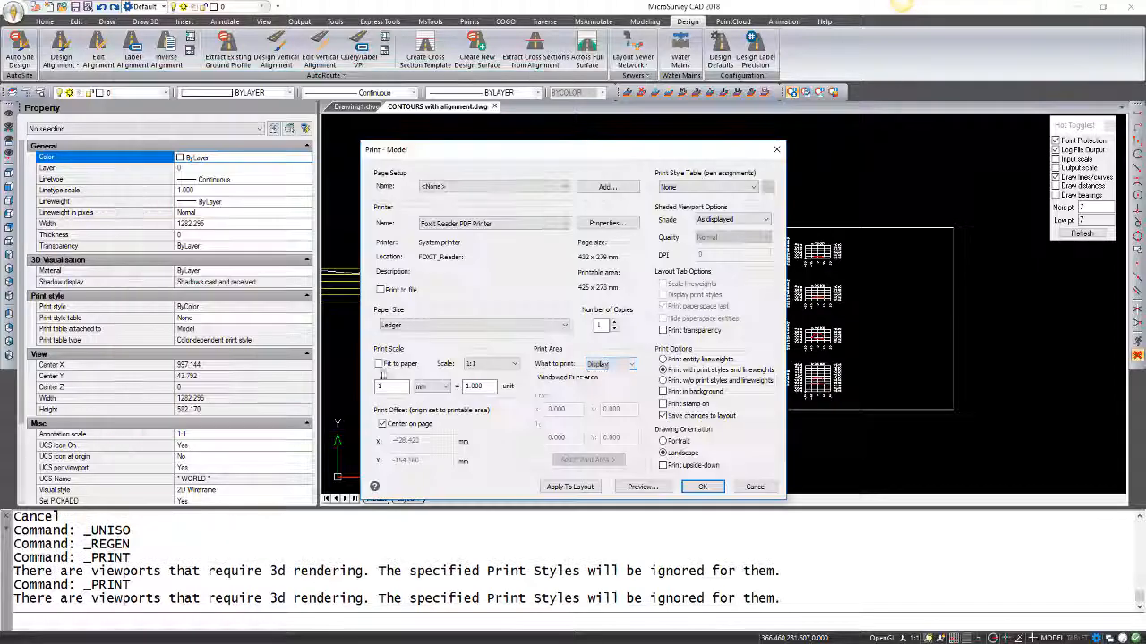
Step: Define a windowed print area by snapping to opposite endpoints of the cross section sheet border, lower left to upper right
left_click(611, 364)
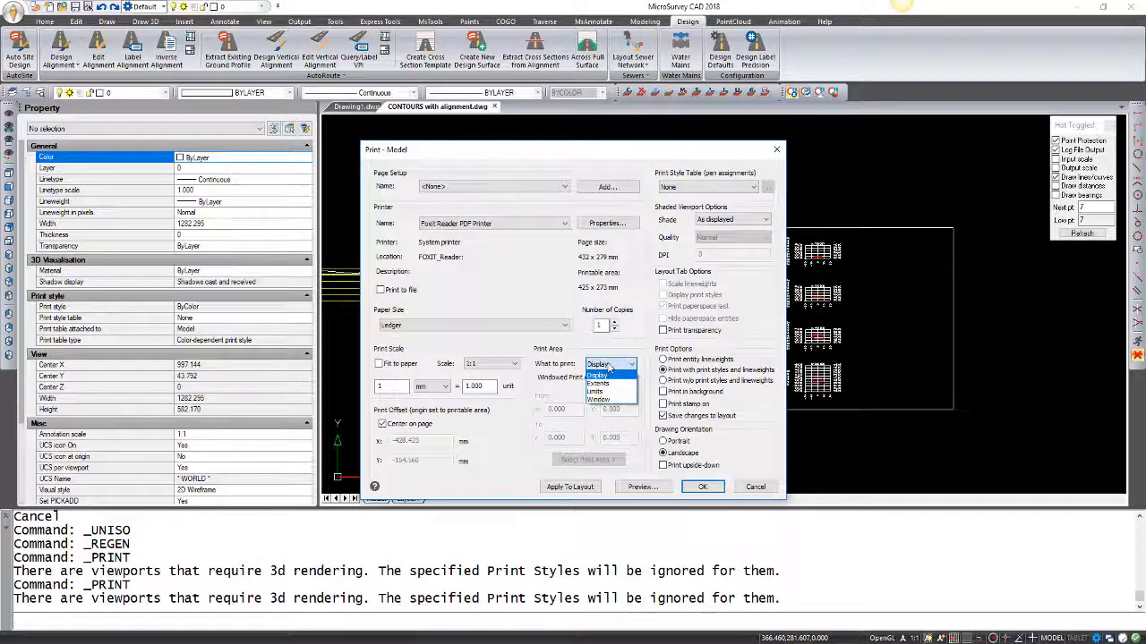
left_click(606, 400)
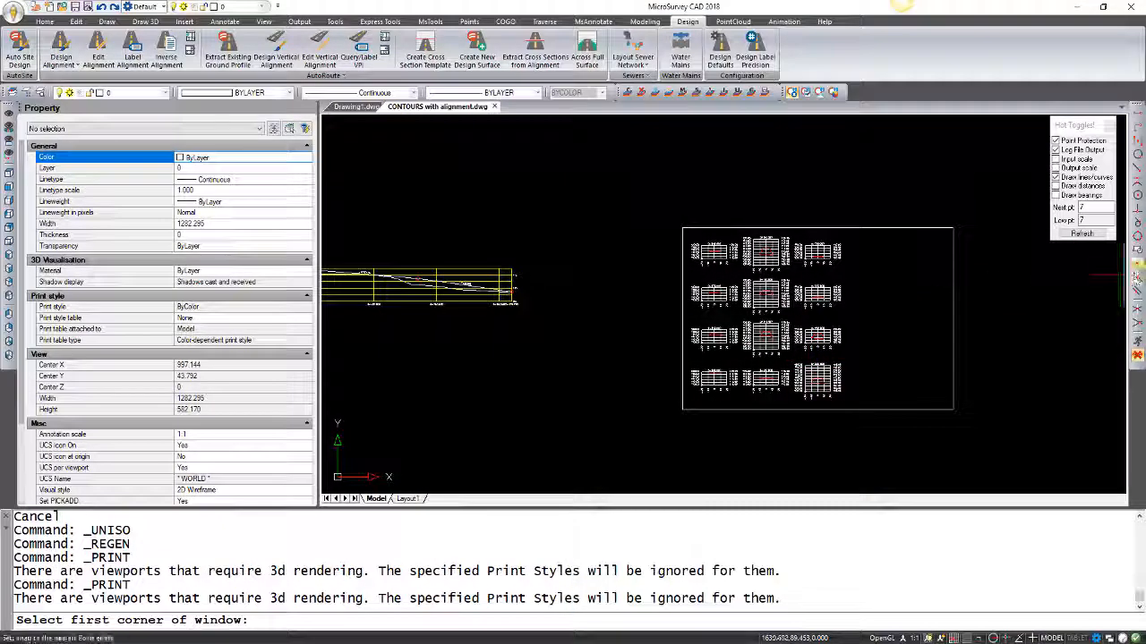
left_click(1137, 168)
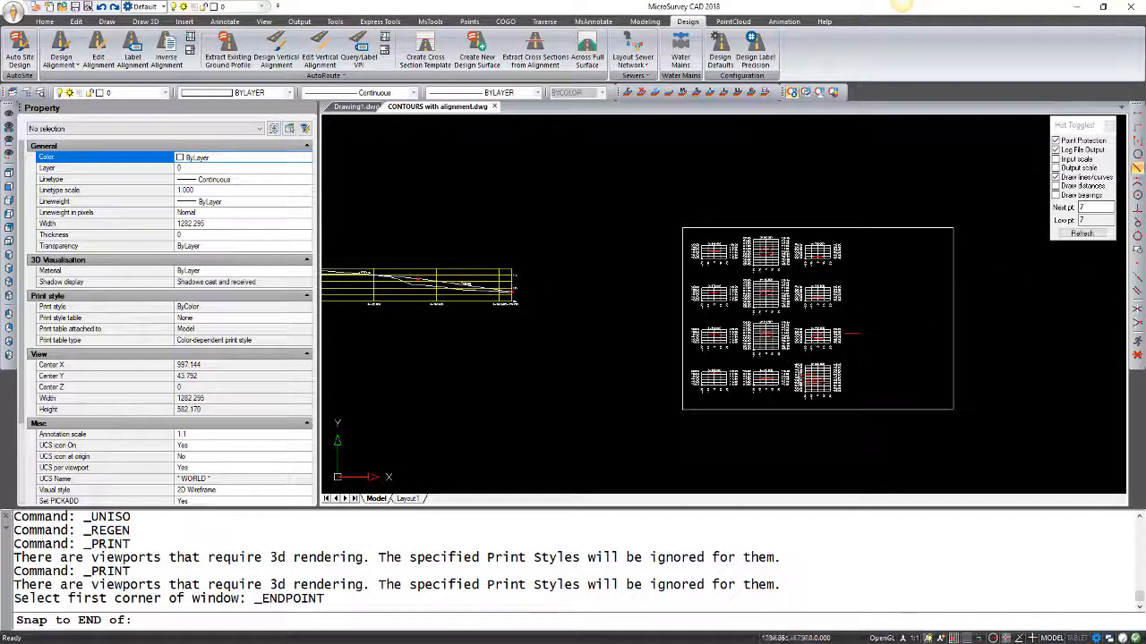
left_click(683, 409)
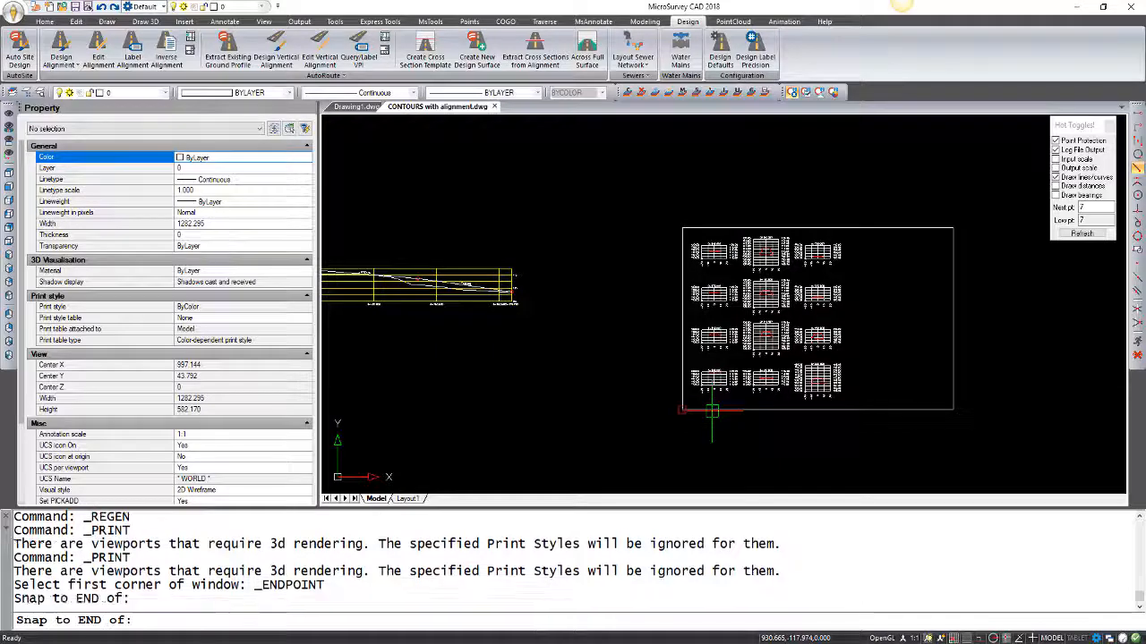
left_click(1136, 168)
left_click(953, 232)
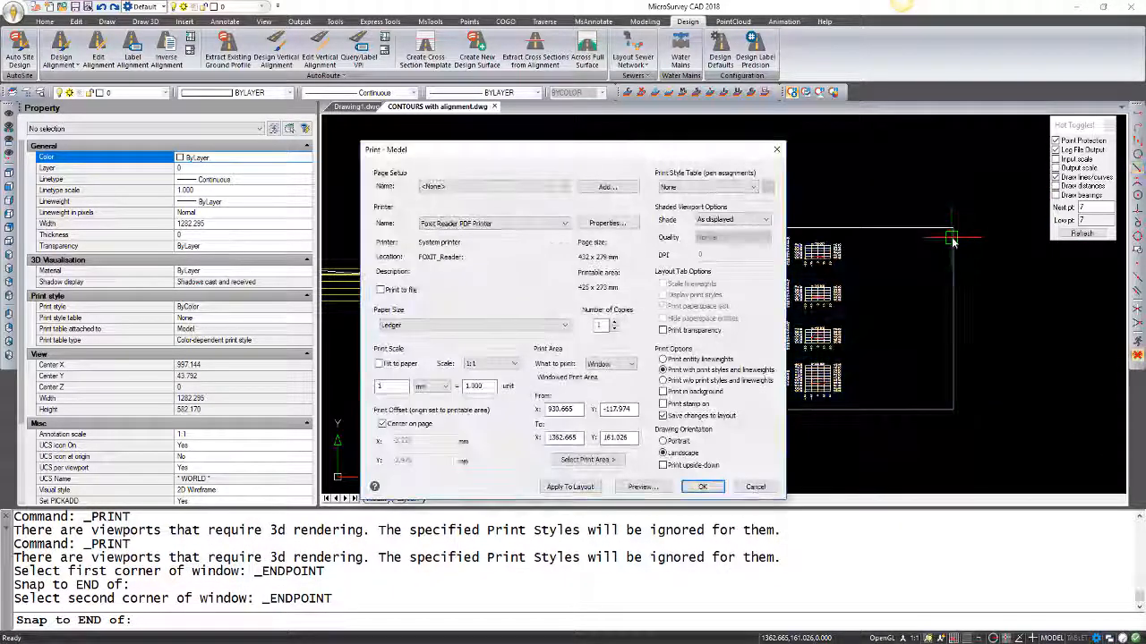
Step: Preview the cross section sheet, close the preview and print the sheet
left_click(640, 487)
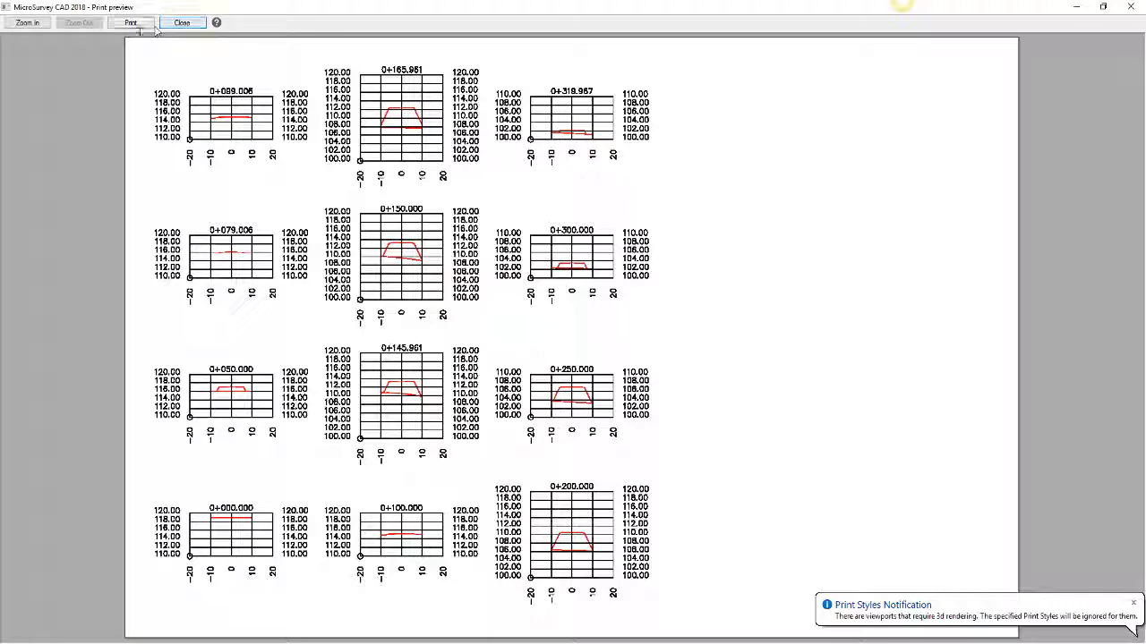
left_click(184, 24)
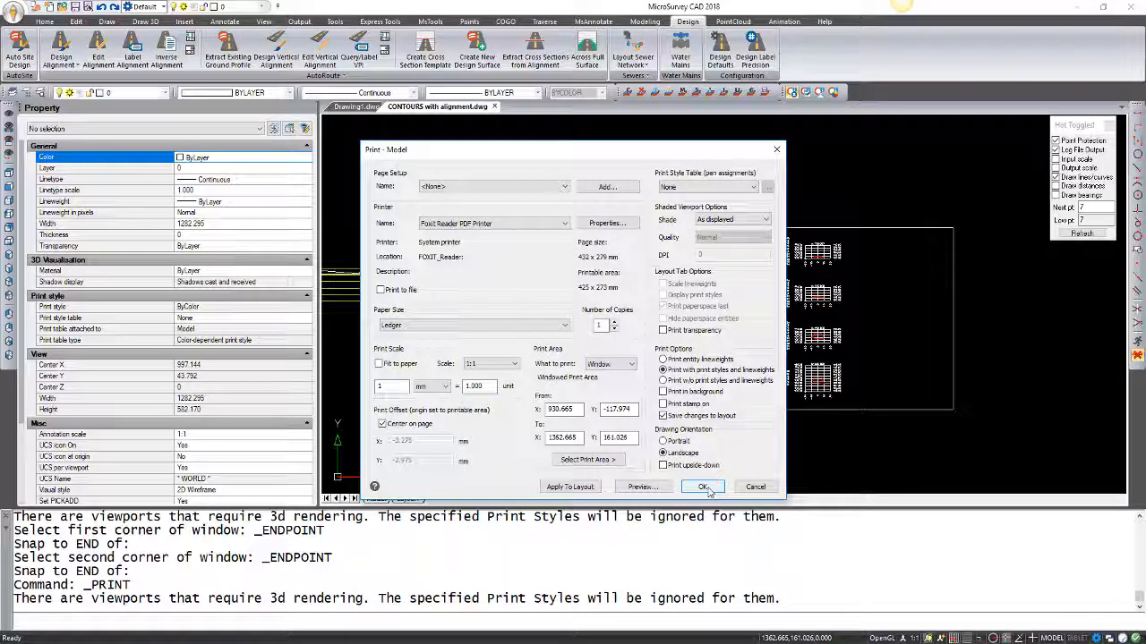
left_click(704, 487)
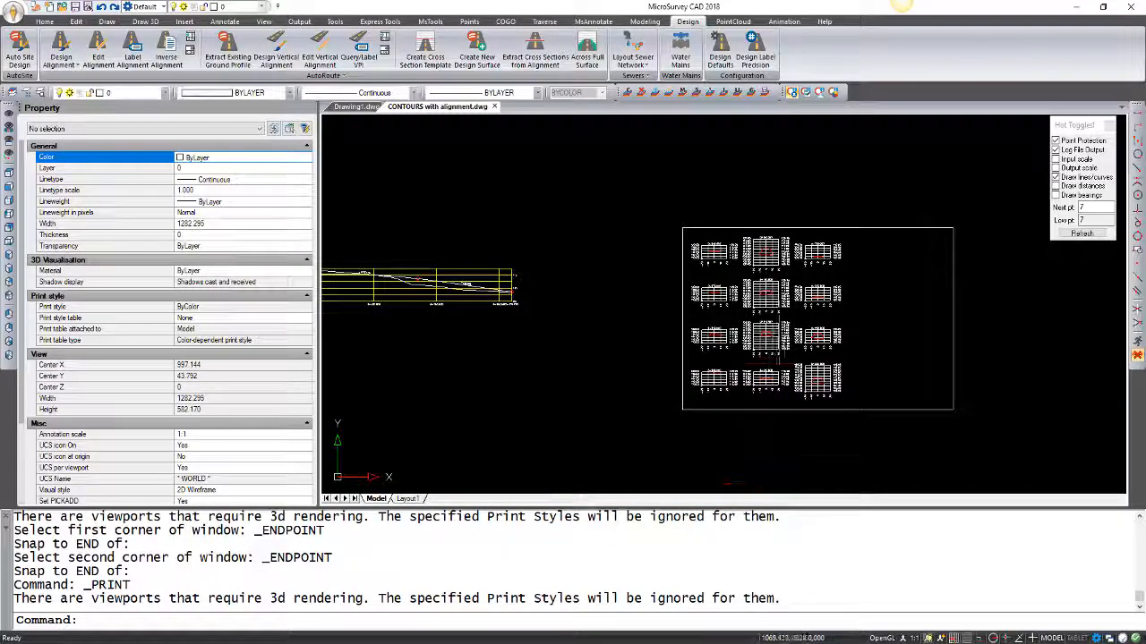
scroll(801, 311, "down", 2)
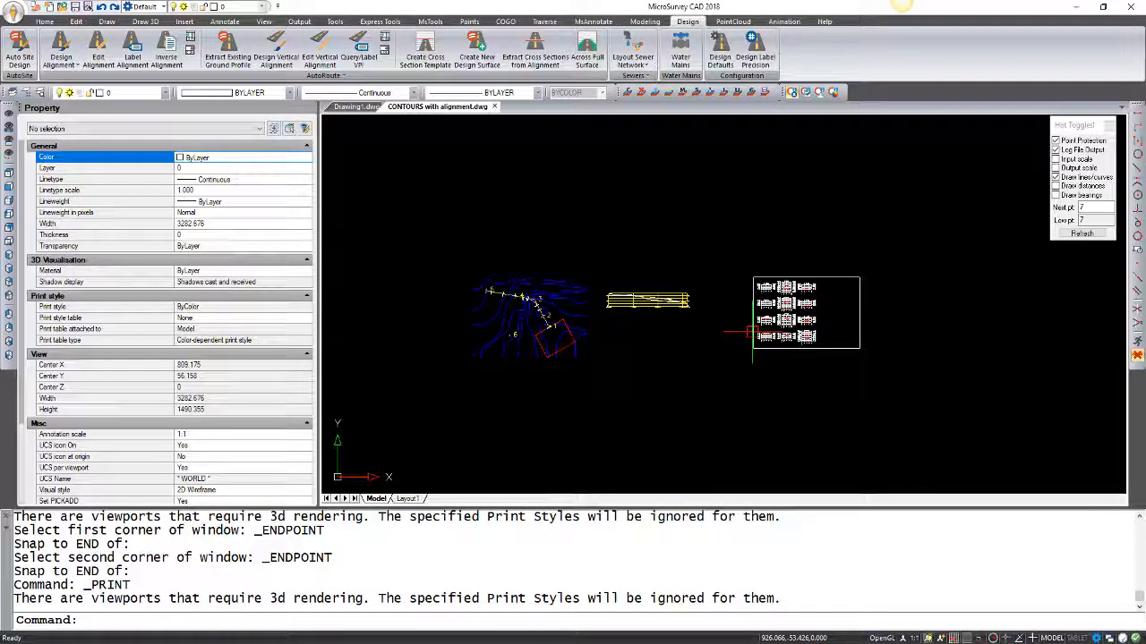